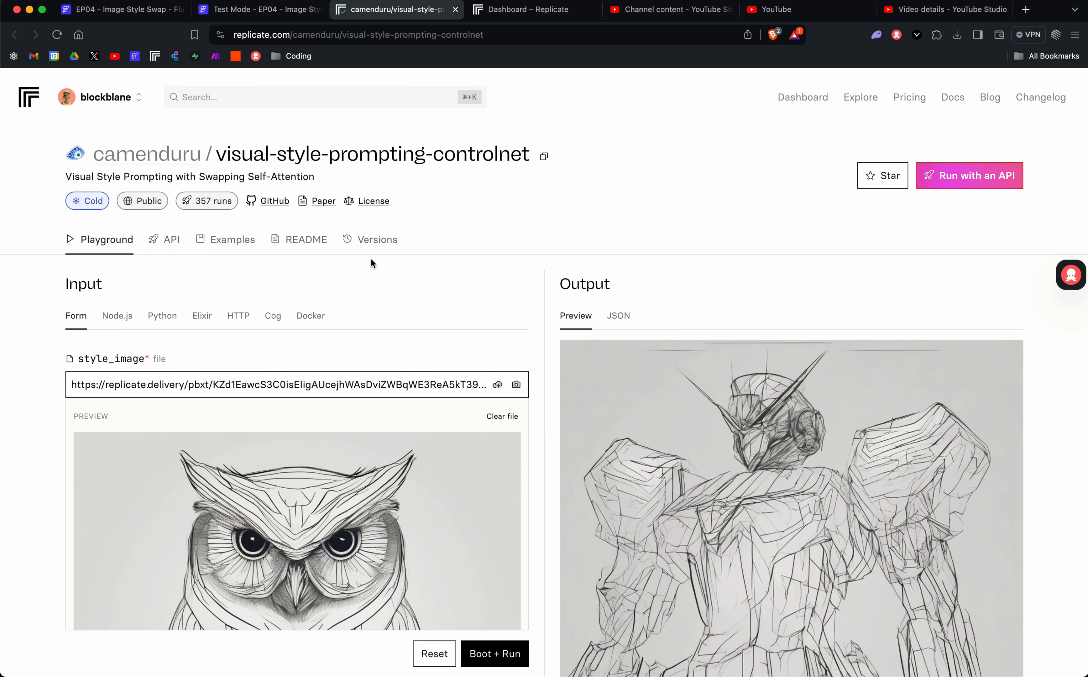
Browse the Replicate model page and review the style_name choices, leaving line-art selected.
{"action": "scroll", "coordinate": [371, 259], "scroll_direction": "down", "scroll_amount": 3}
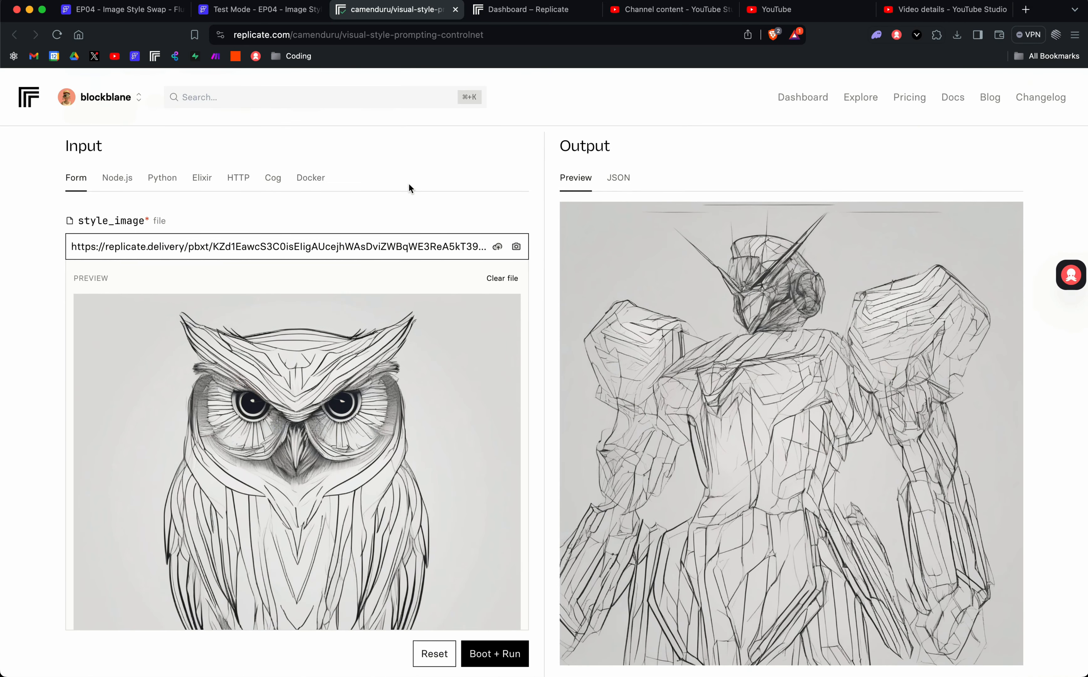
{"action": "scroll", "coordinate": [427, 192], "scroll_direction": "down", "scroll_amount": 1}
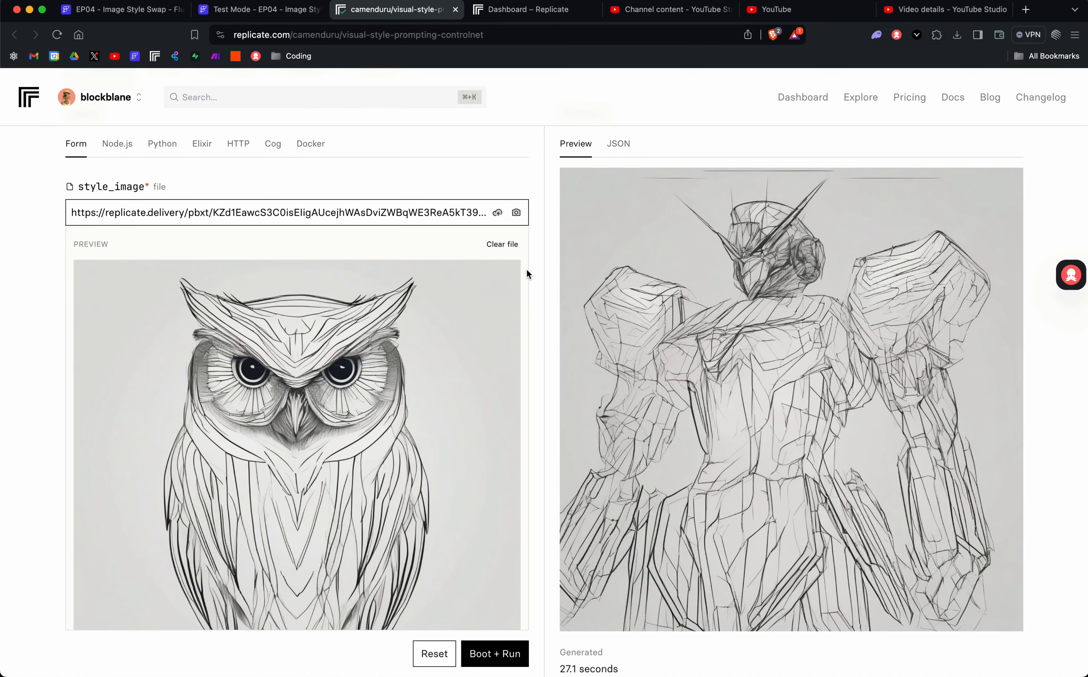
{"action": "scroll", "coordinate": [526, 274], "scroll_direction": "up", "scroll_amount": 4}
{"action": "scroll", "coordinate": [527, 278], "scroll_direction": "down", "scroll_amount": 5}
{"action": "scroll", "coordinate": [528, 276], "scroll_direction": "down", "scroll_amount": 4}
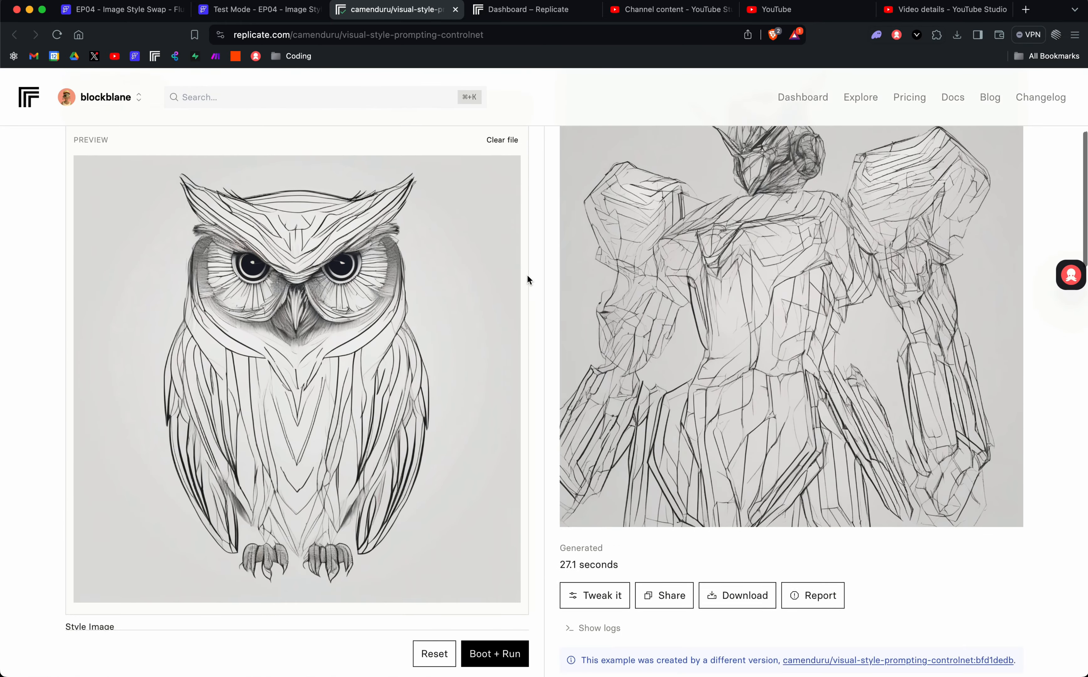
{"action": "scroll", "coordinate": [528, 277], "scroll_direction": "up", "scroll_amount": 9}
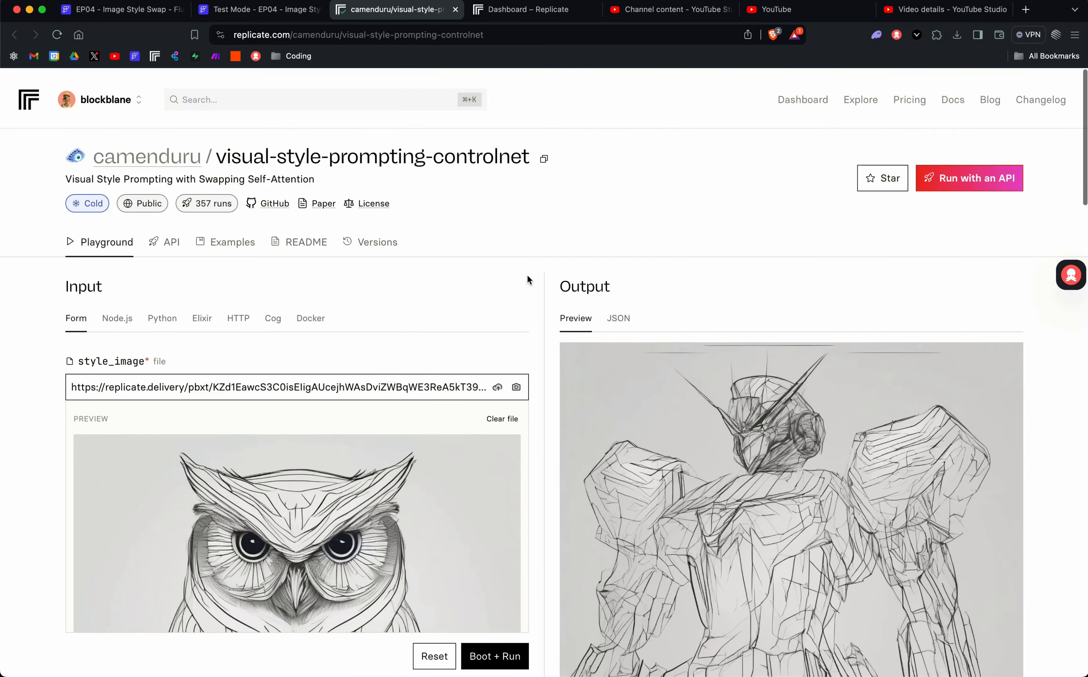
{"action": "scroll", "coordinate": [527, 276], "scroll_direction": "down", "scroll_amount": 4}
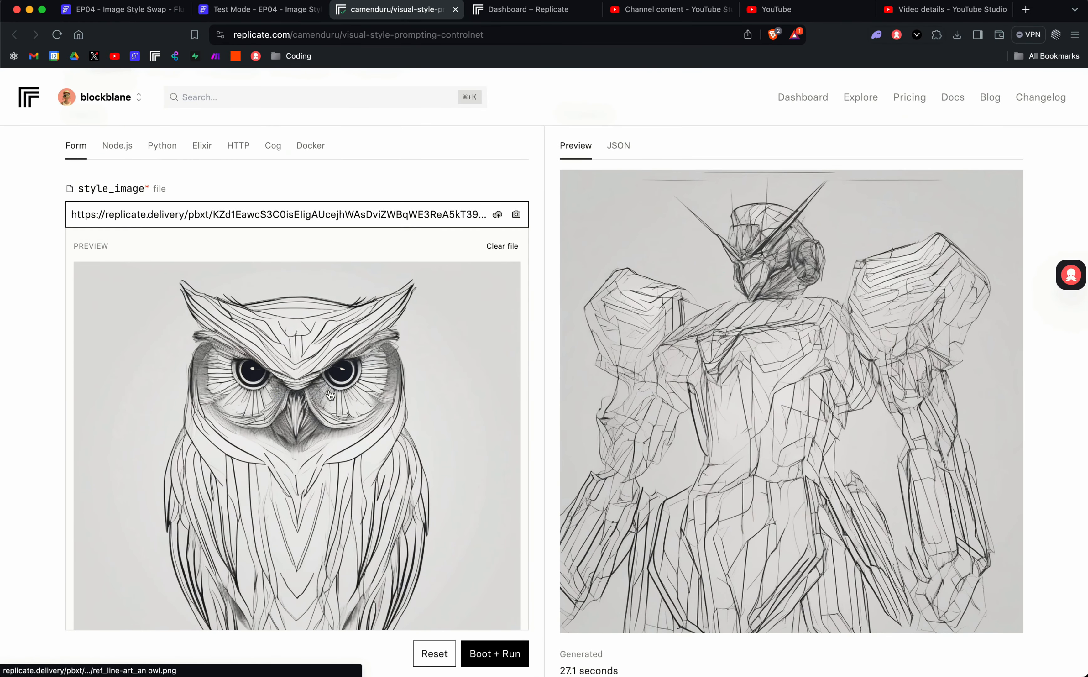
{"action": "scroll", "coordinate": [330, 394], "scroll_direction": "down", "scroll_amount": 2}
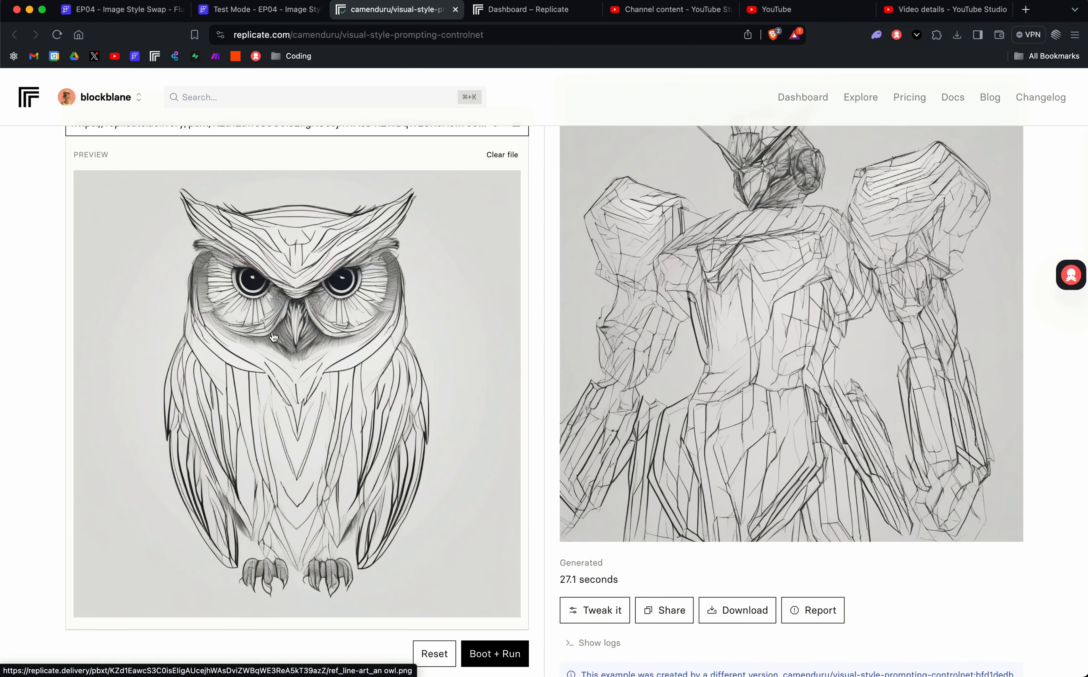
{"action": "scroll", "coordinate": [289, 398], "scroll_direction": "down", "scroll_amount": 7}
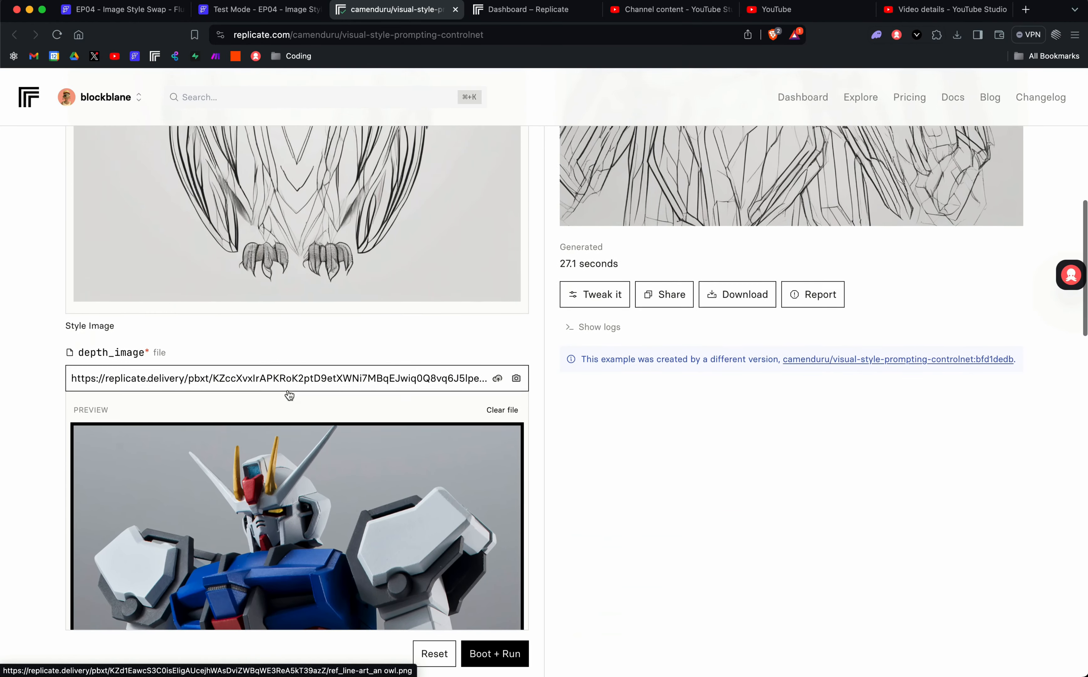
{"action": "scroll", "coordinate": [289, 393], "scroll_direction": "down", "scroll_amount": 5}
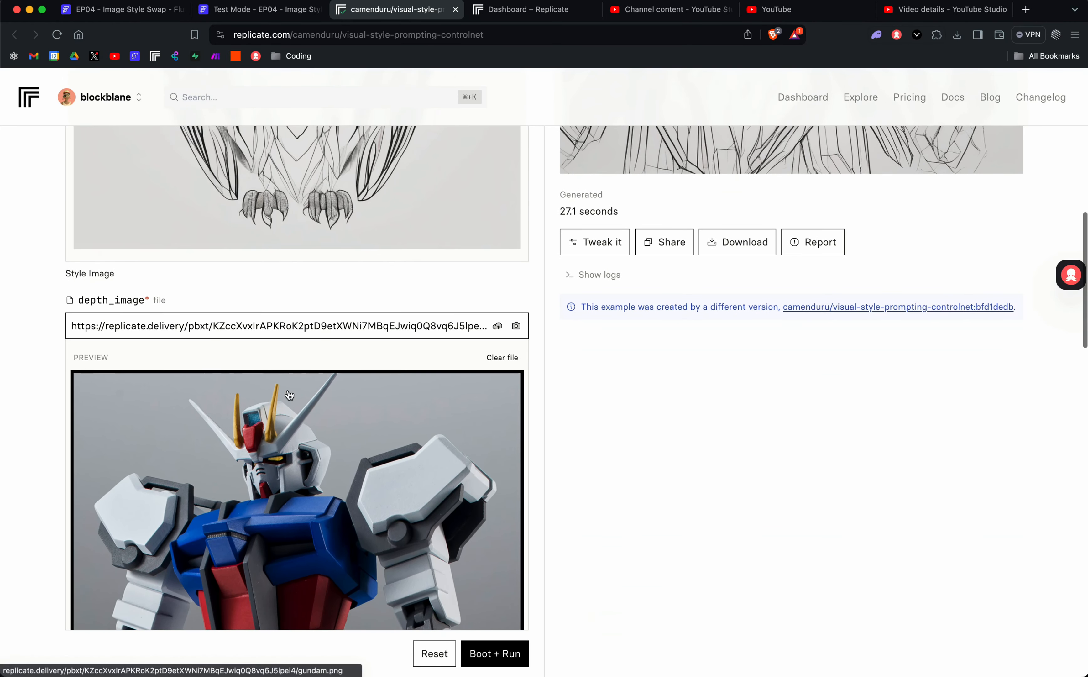
{"action": "scroll", "coordinate": [288, 394], "scroll_direction": "up", "scroll_amount": 1}
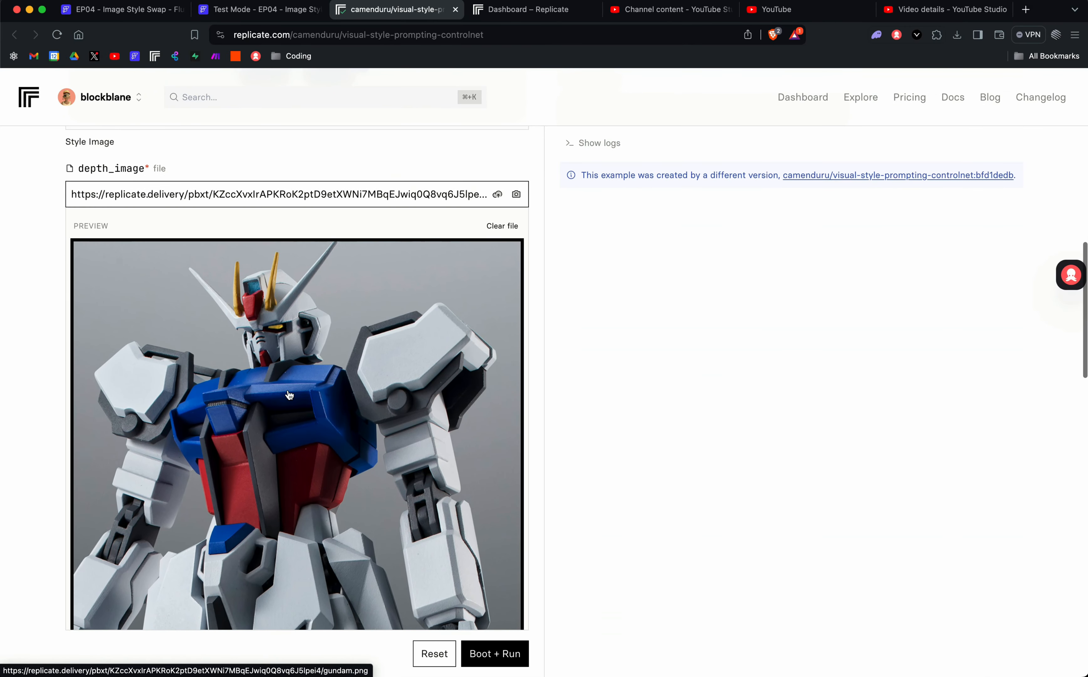
{"action": "scroll", "coordinate": [289, 394], "scroll_direction": "down", "scroll_amount": 1}
{"action": "scroll", "coordinate": [289, 394], "scroll_direction": "down", "scroll_amount": 9}
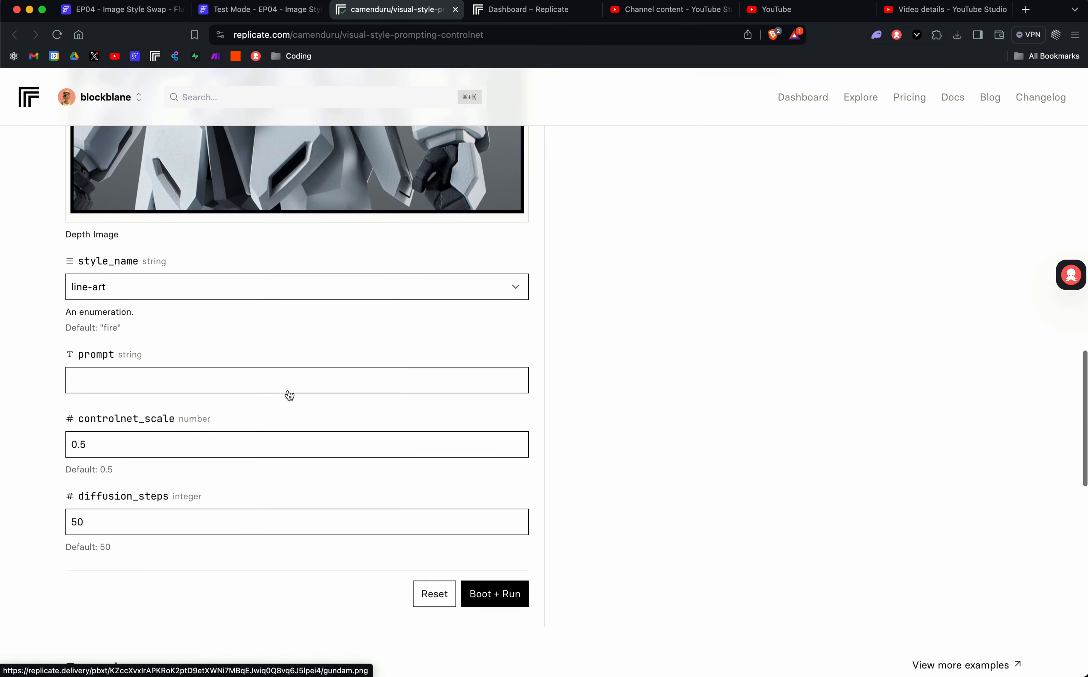
{"action": "left_click", "coordinate": [197, 290]}
{"action": "left_click", "coordinate": [639, 332]}
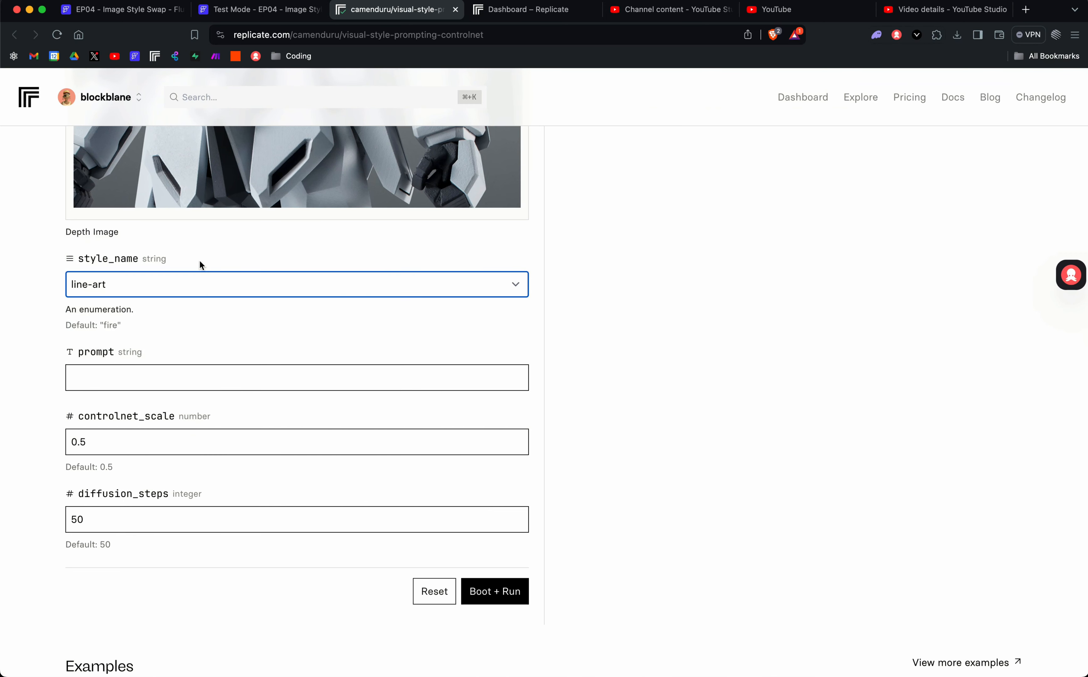
{"action": "left_click", "coordinate": [188, 292]}
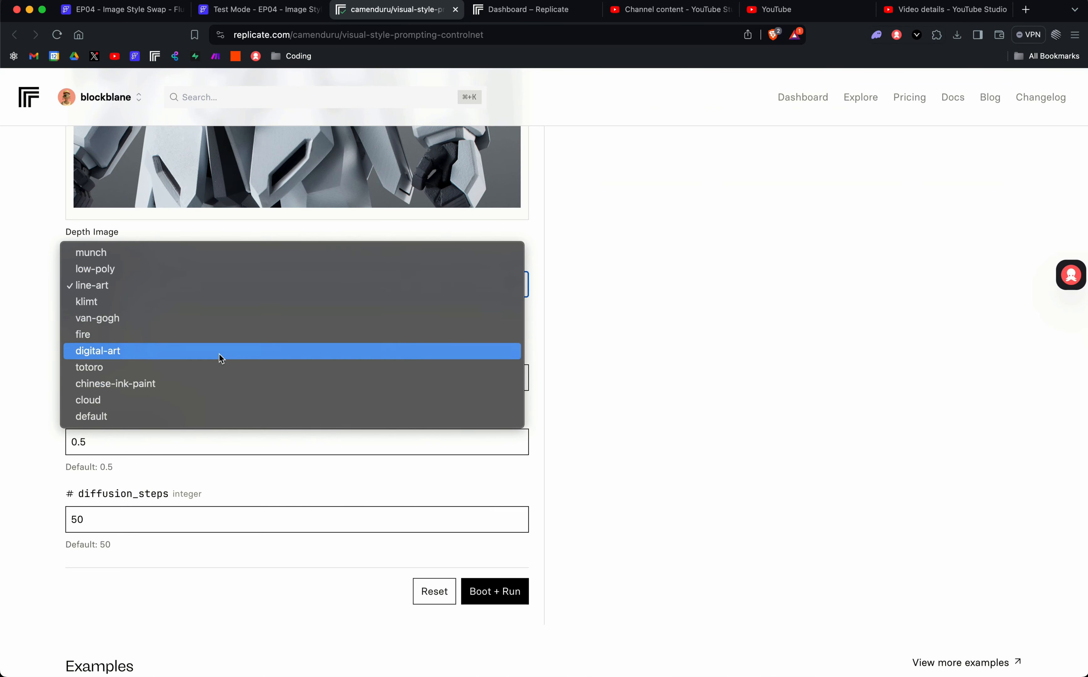
{"action": "left_click", "coordinate": [580, 288]}
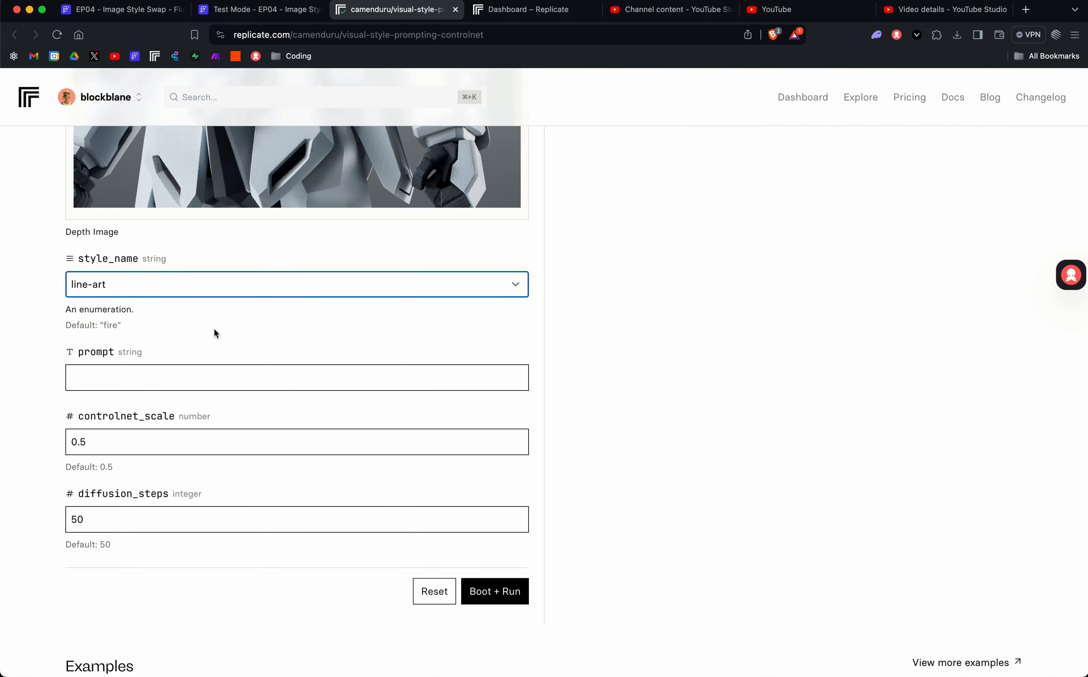
Switch to the Style Transferer app running in FlutterFlow test mode.
{"action": "scroll", "coordinate": [214, 334], "scroll_direction": "up", "scroll_amount": 15}
{"action": "scroll", "coordinate": [553, 317], "scroll_direction": "down", "scroll_amount": 3}
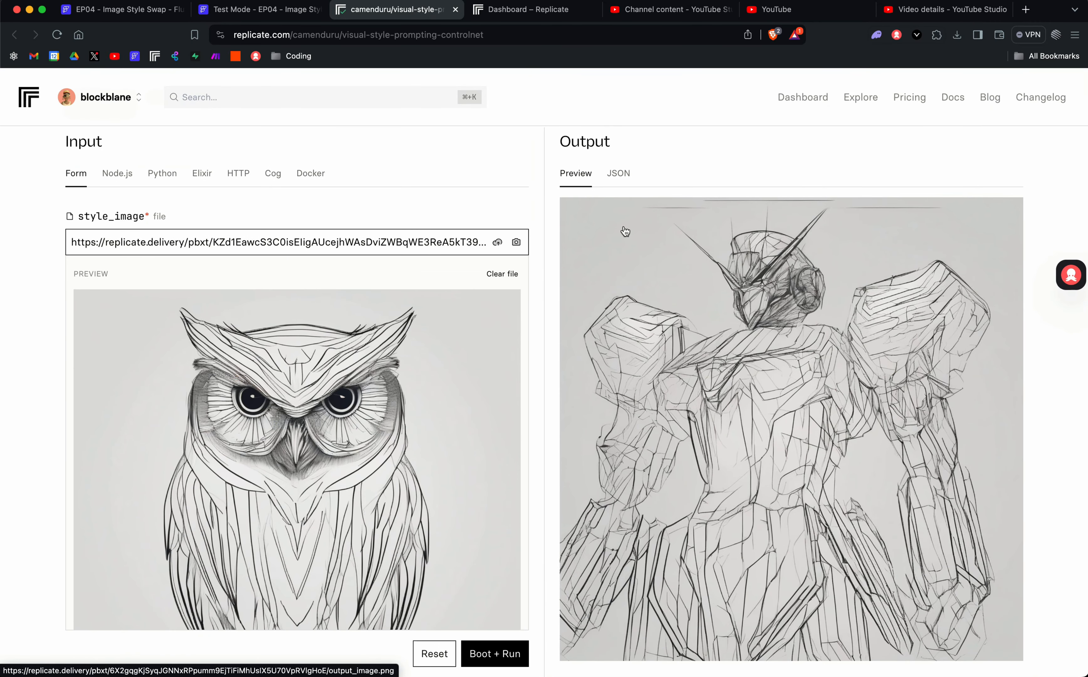
{"action": "left_click", "coordinate": [246, 14]}
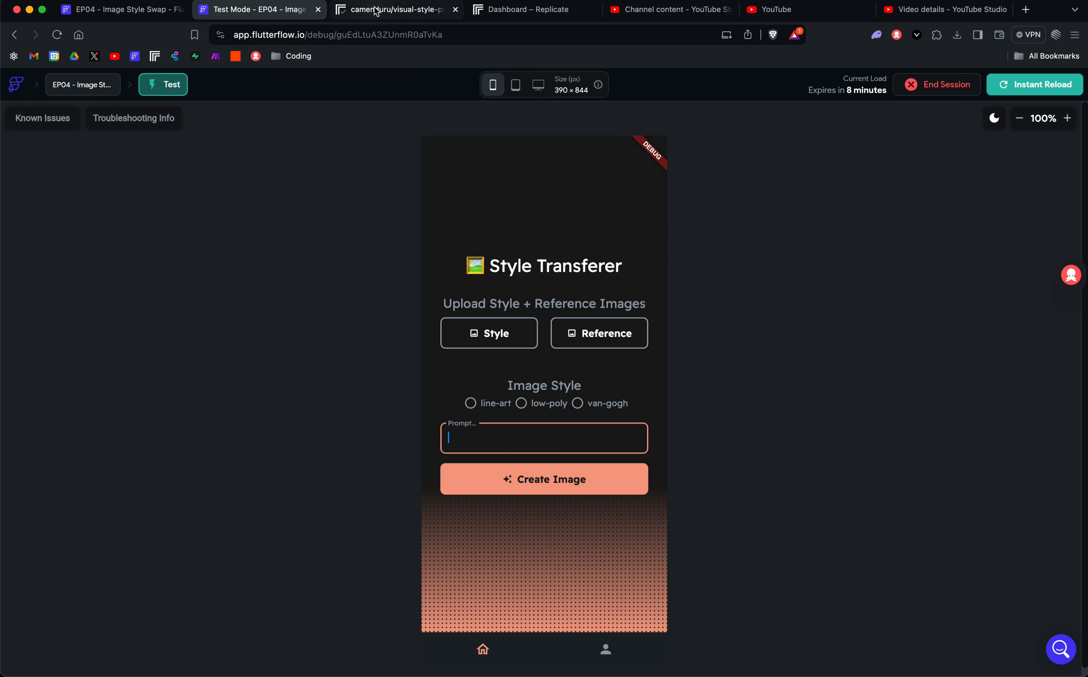
Upload Tutorial Assets/ref_line-art_an owl.png from the gallery as the Style image.
{"action": "left_click", "coordinate": [358, 10]}
{"action": "scroll", "coordinate": [329, 403], "scroll_direction": "down", "scroll_amount": 5}
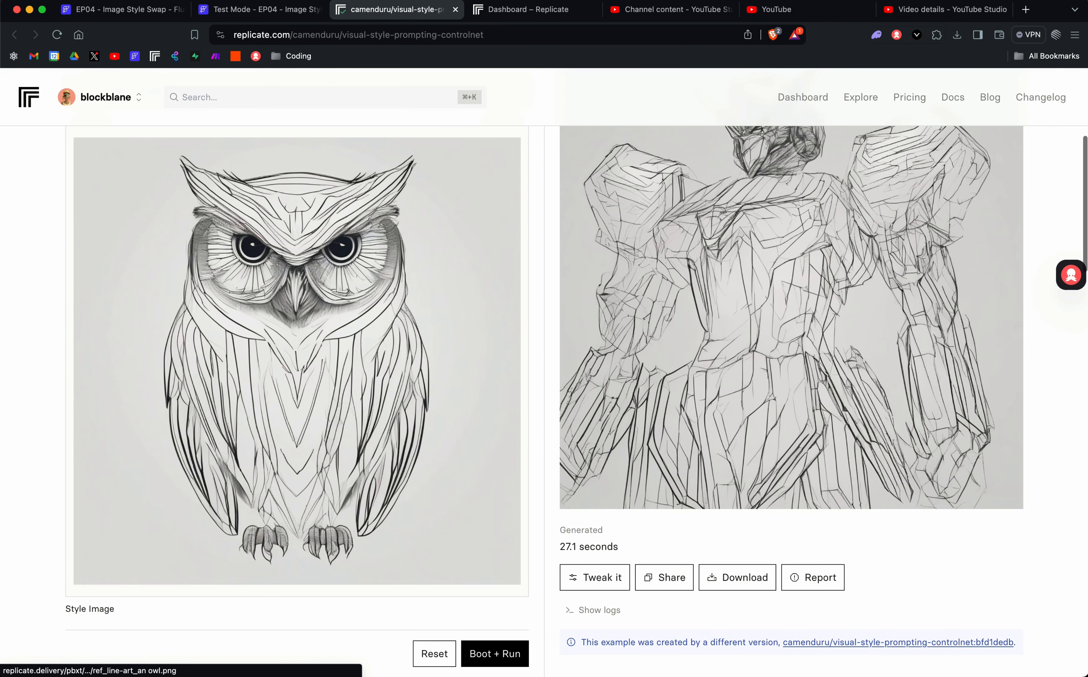
{"action": "left_click", "coordinate": [251, 10]}
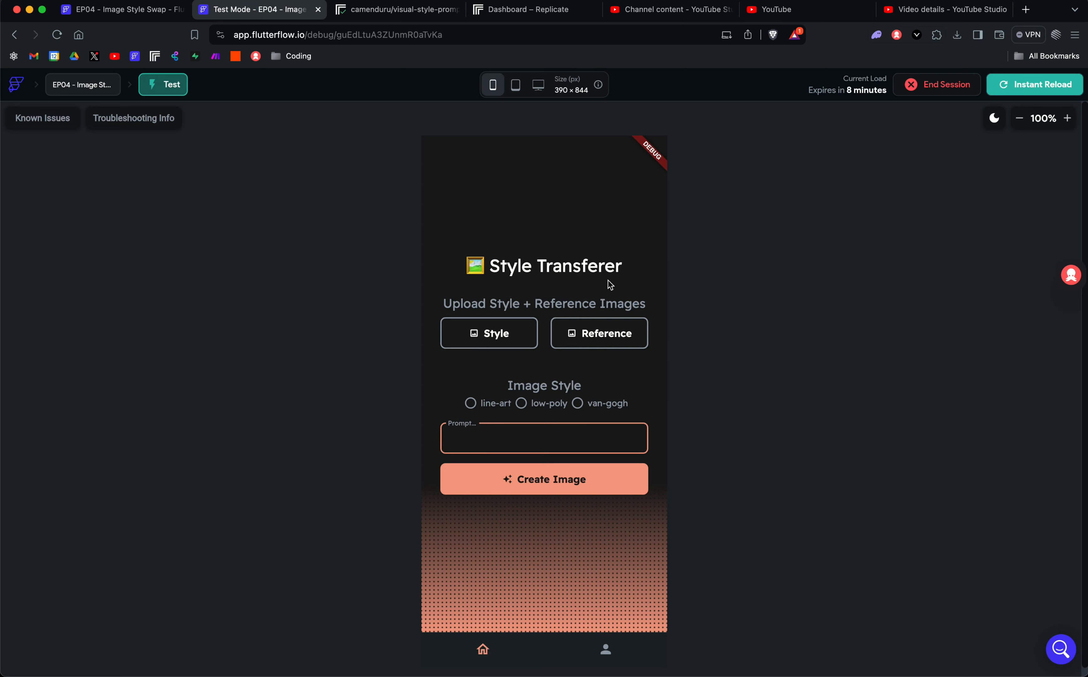
{"action": "left_click", "coordinate": [478, 343]}
{"action": "left_click", "coordinate": [539, 652]}
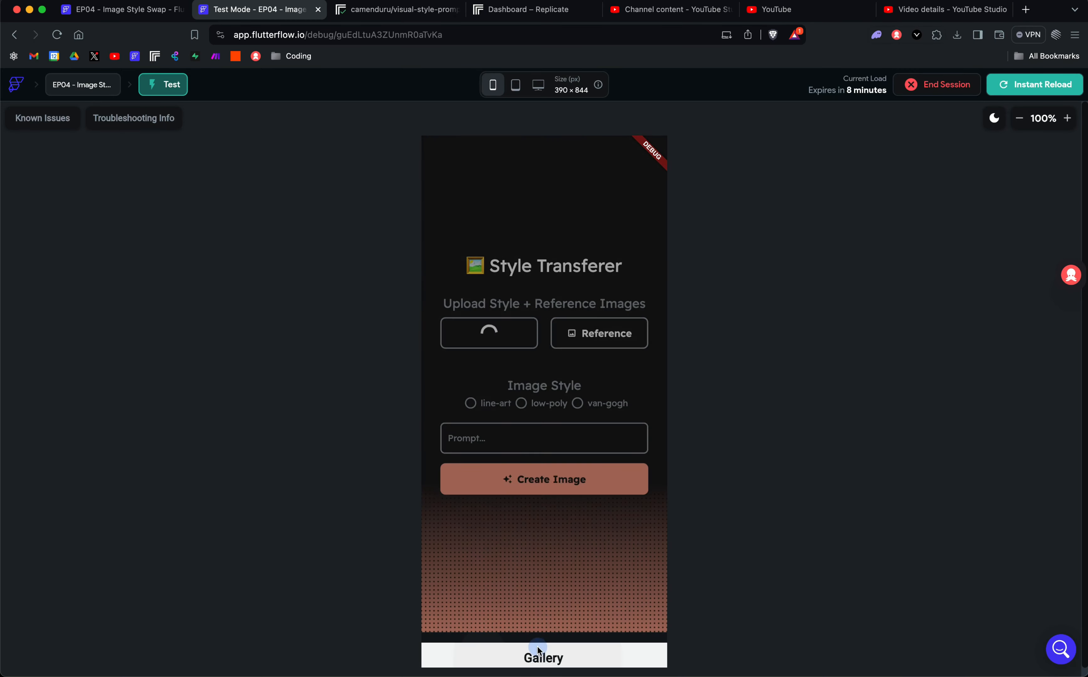
{"action": "left_click", "coordinate": [559, 301]}
{"action": "left_click", "coordinate": [692, 246]}
{"action": "left_click", "coordinate": [691, 261]}
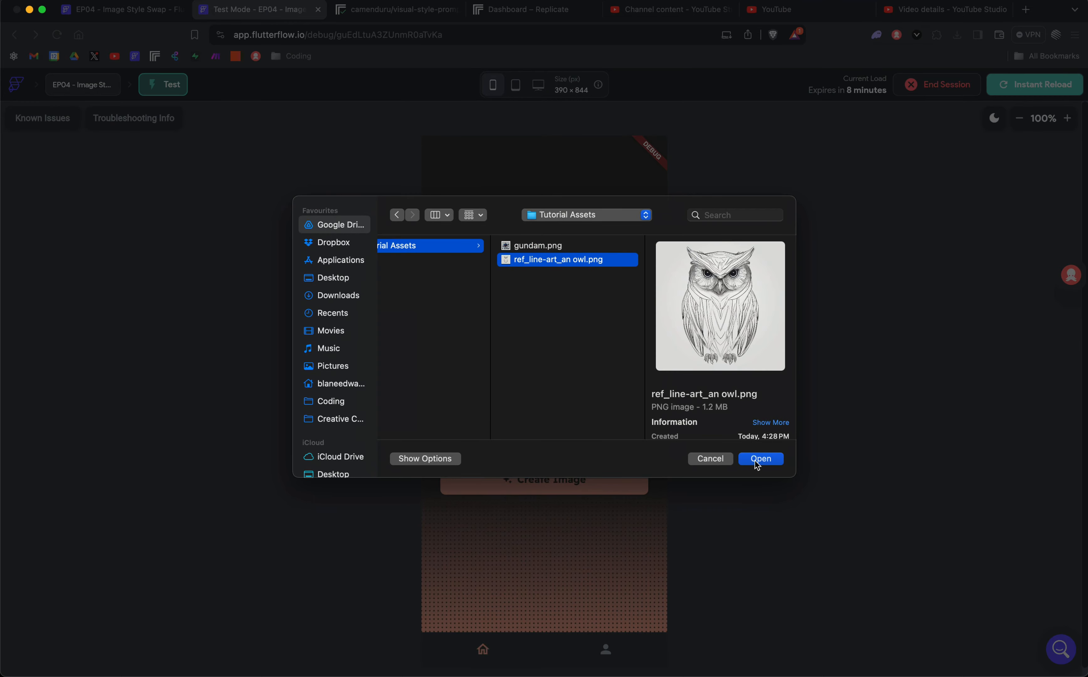
{"action": "left_click", "coordinate": [759, 458]}
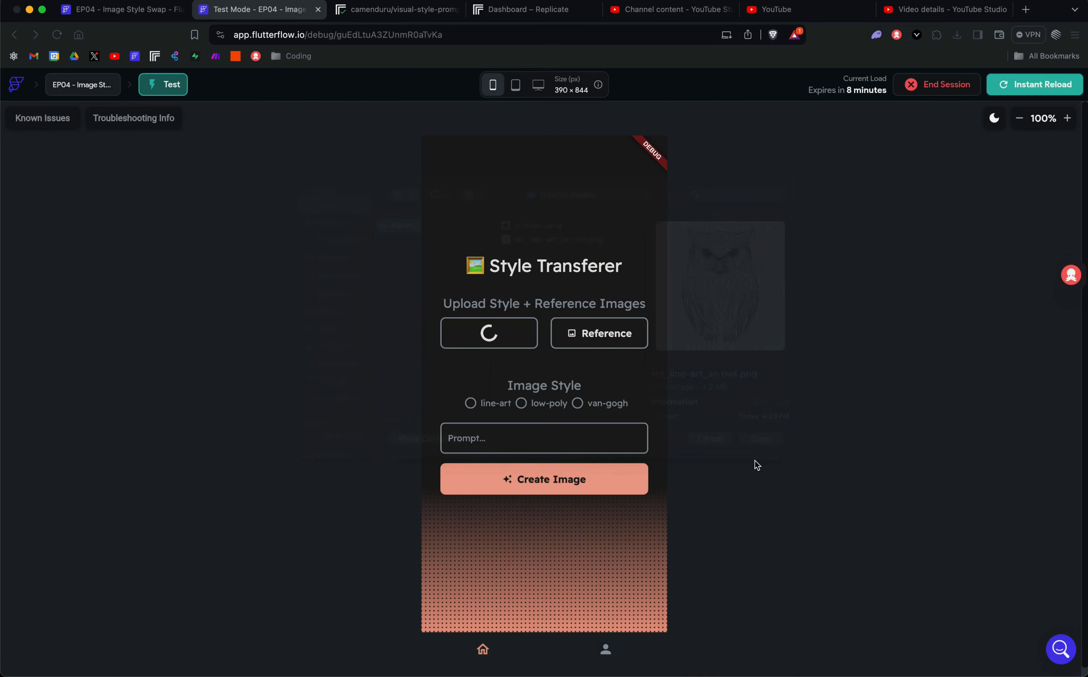
Upload gundam.png from the gallery as the Reference image.
{"action": "left_click", "coordinate": [608, 341]}
{"action": "left_click", "coordinate": [566, 654]}
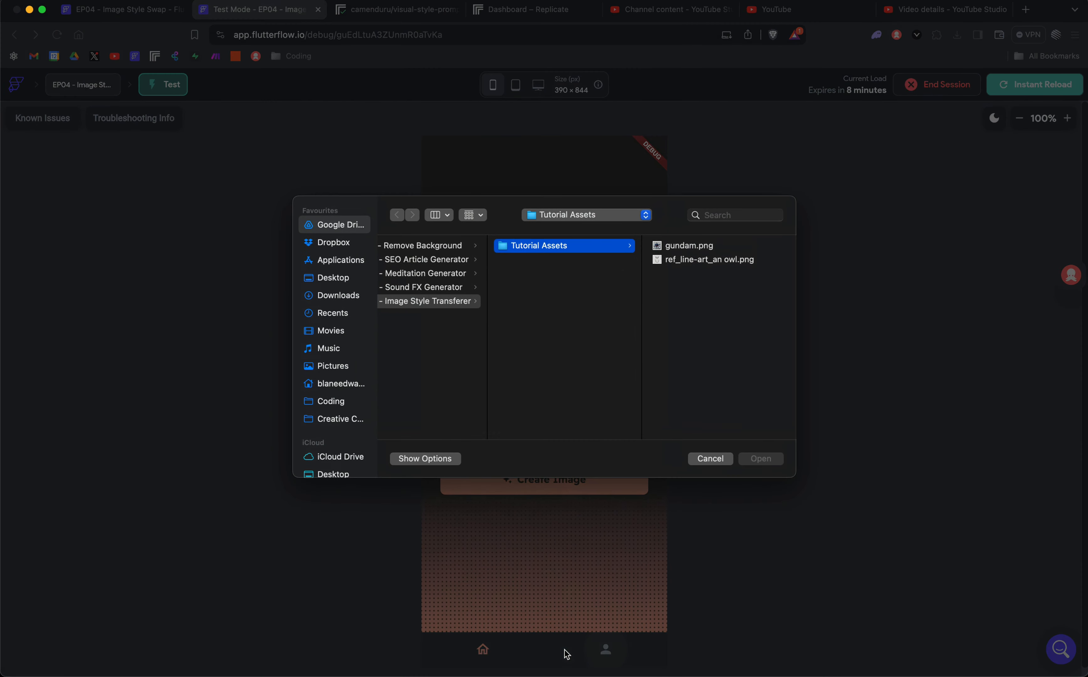
{"action": "left_click", "coordinate": [700, 247]}
{"action": "left_click", "coordinate": [769, 460]}
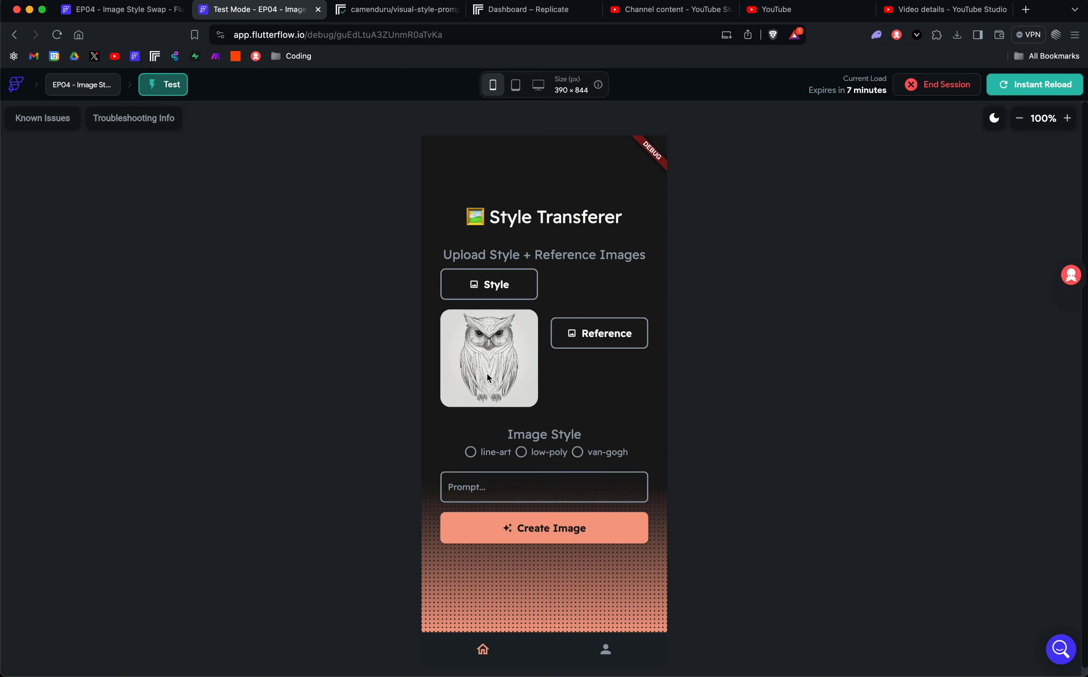
Try the low-poly and van-gogh styles, then settle on line-art.
{"action": "left_click", "coordinate": [471, 454]}
{"action": "left_click", "coordinate": [522, 453]}
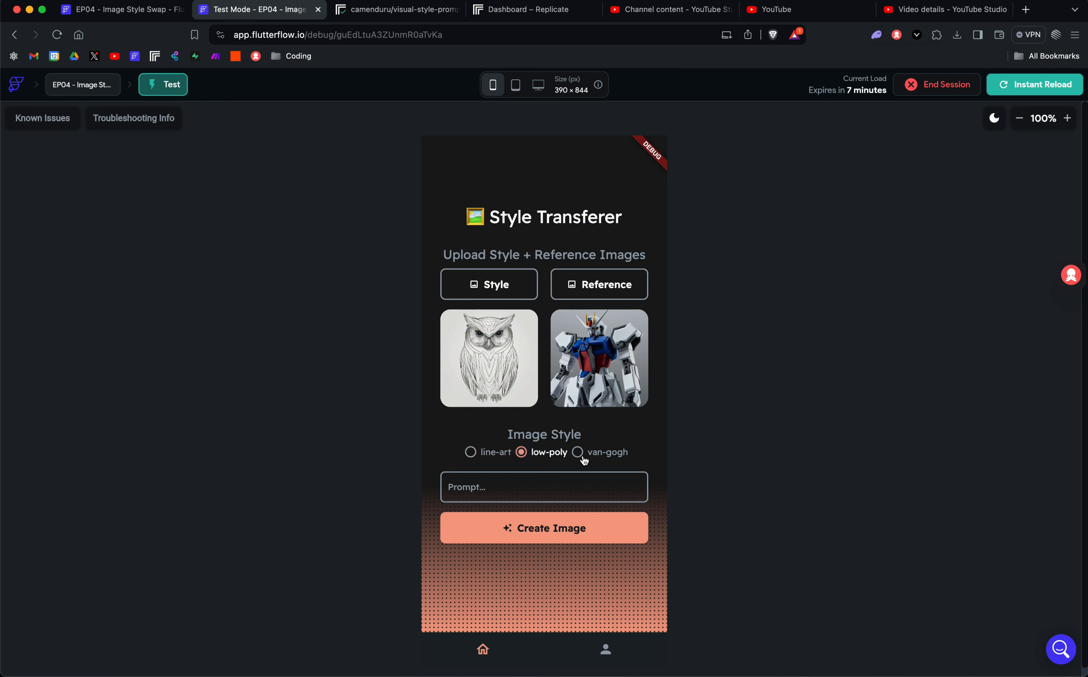
{"action": "left_click", "coordinate": [579, 454]}
{"action": "left_click", "coordinate": [529, 453]}
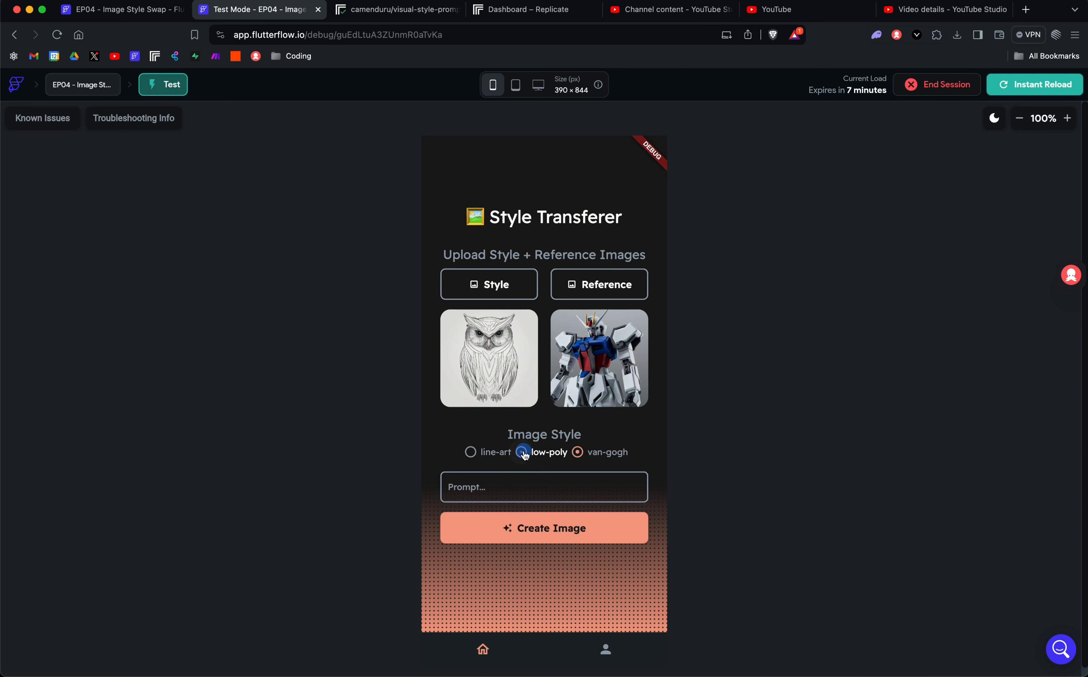
{"action": "left_click", "coordinate": [471, 453]}
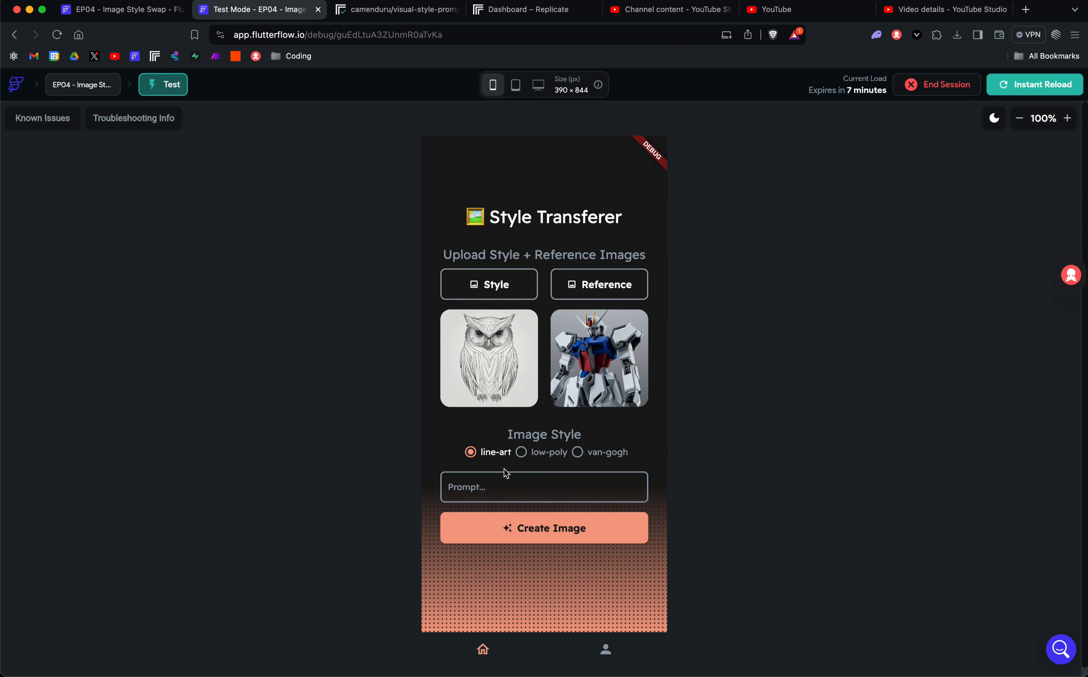
Enter the prompt 'transformer', generate the image, and check the line-art robot result.
{"action": "left_click", "coordinate": [501, 491]}
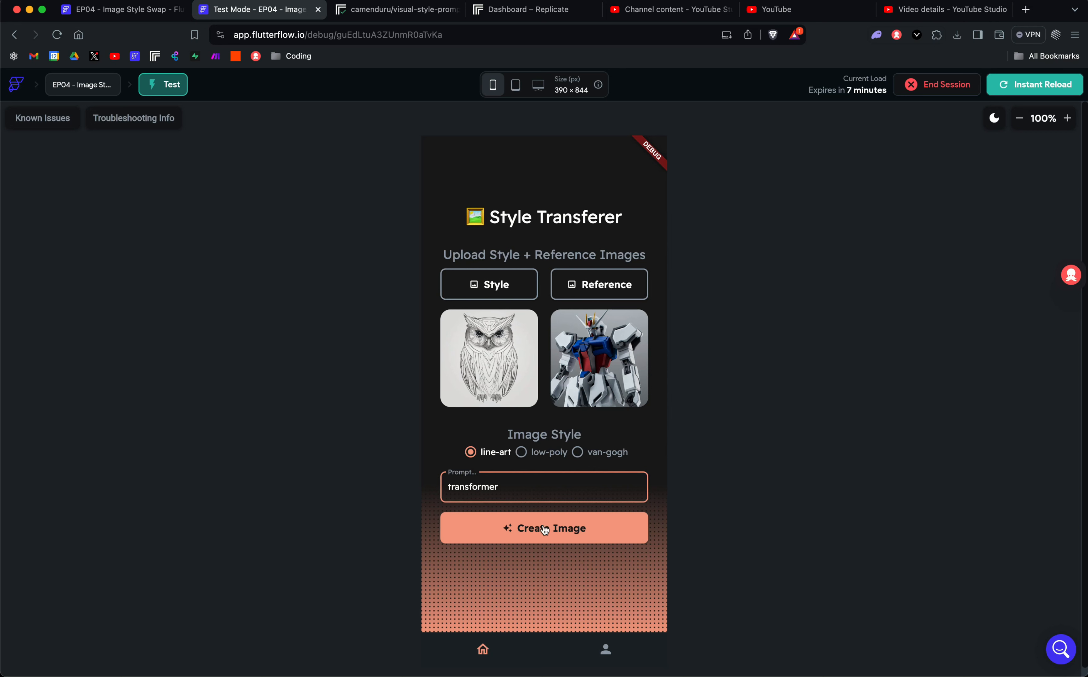
{"action": "left_click", "coordinate": [533, 533]}
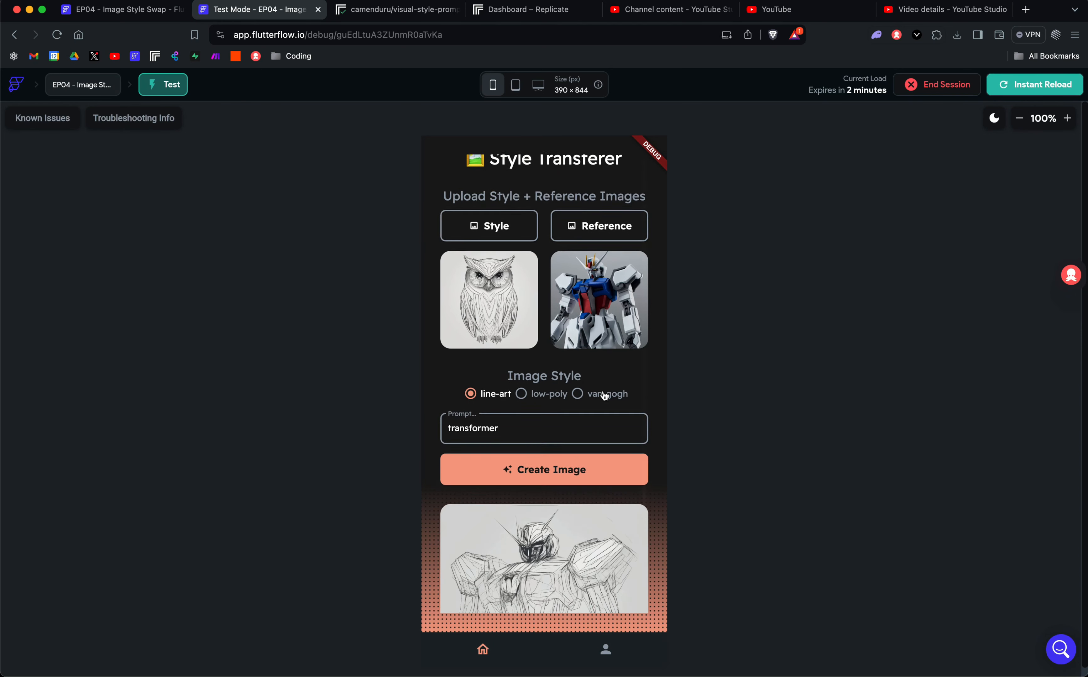
{"action": "scroll", "coordinate": [604, 395], "scroll_direction": "down", "scroll_amount": 3}
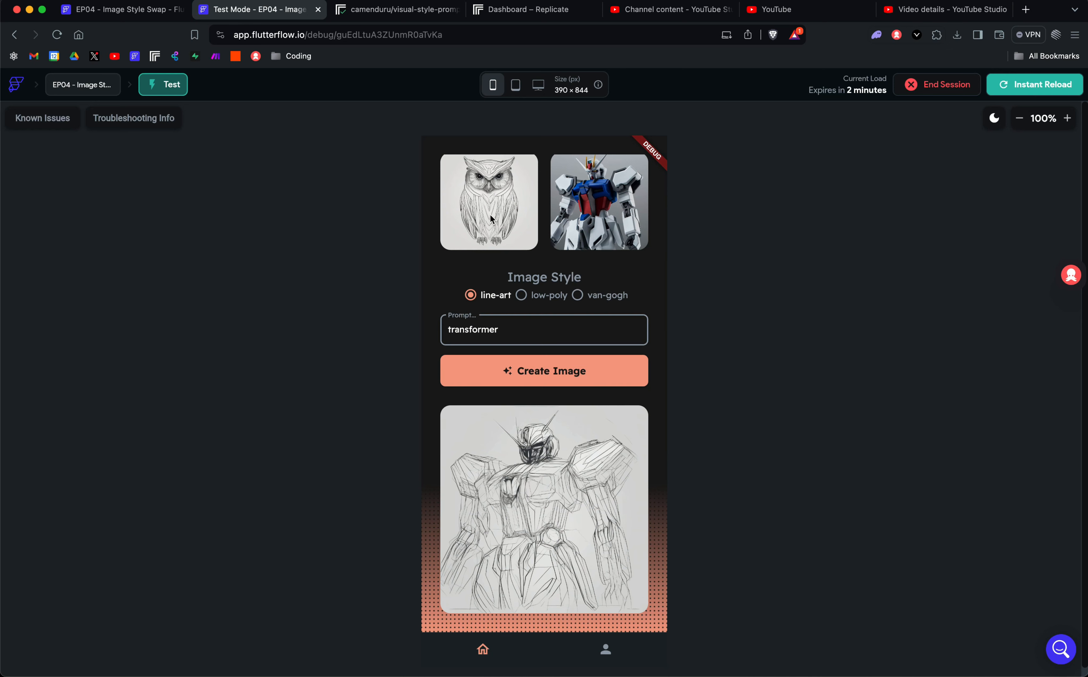
{"action": "scroll", "coordinate": [490, 218], "scroll_direction": "up", "scroll_amount": 3}
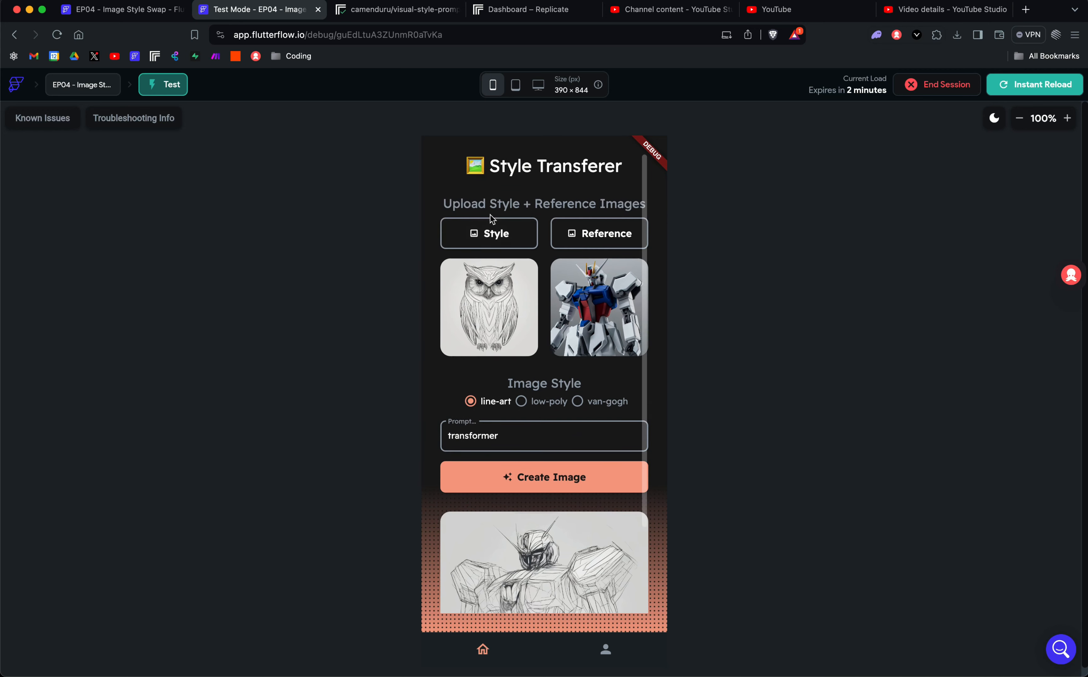
{"action": "scroll", "coordinate": [490, 219], "scroll_direction": "down", "scroll_amount": 3}
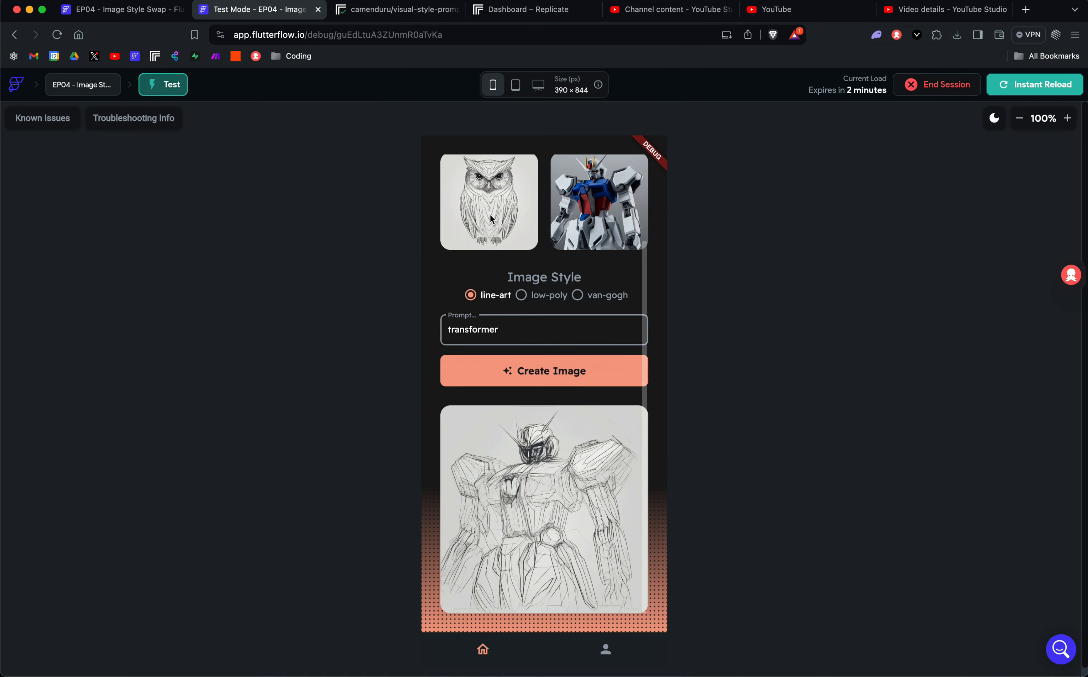
Back in the FlutterFlow editor, review the HomePage widget layout.
{"action": "left_click", "coordinate": [133, 17]}
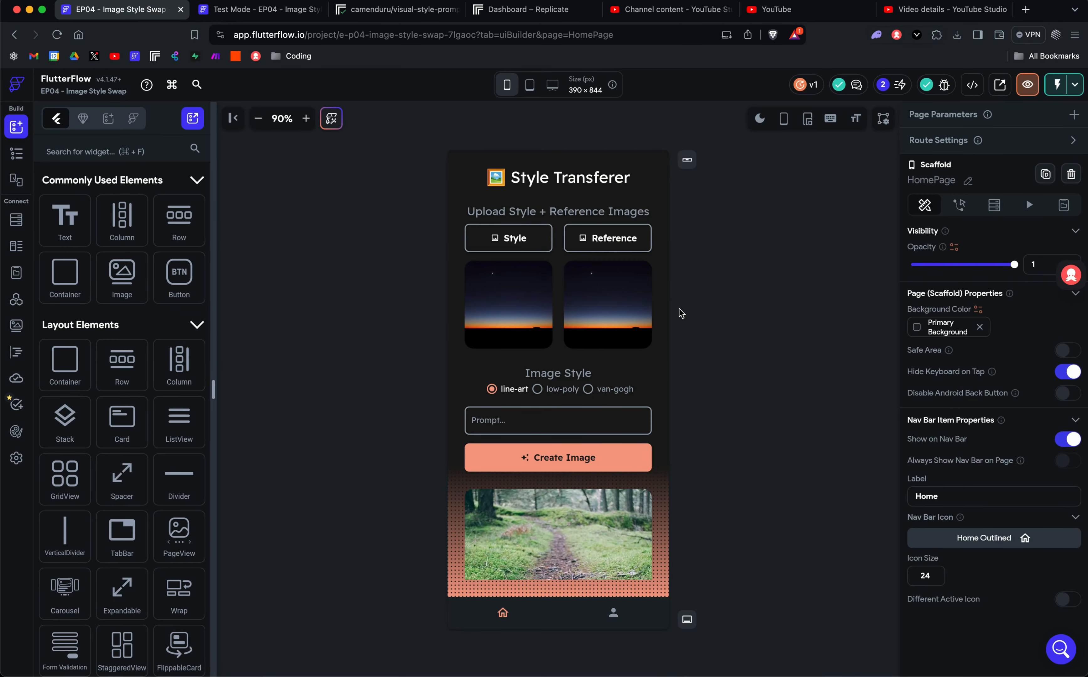
{"action": "scroll", "coordinate": [606, 307], "scroll_direction": "down", "scroll_amount": 3}
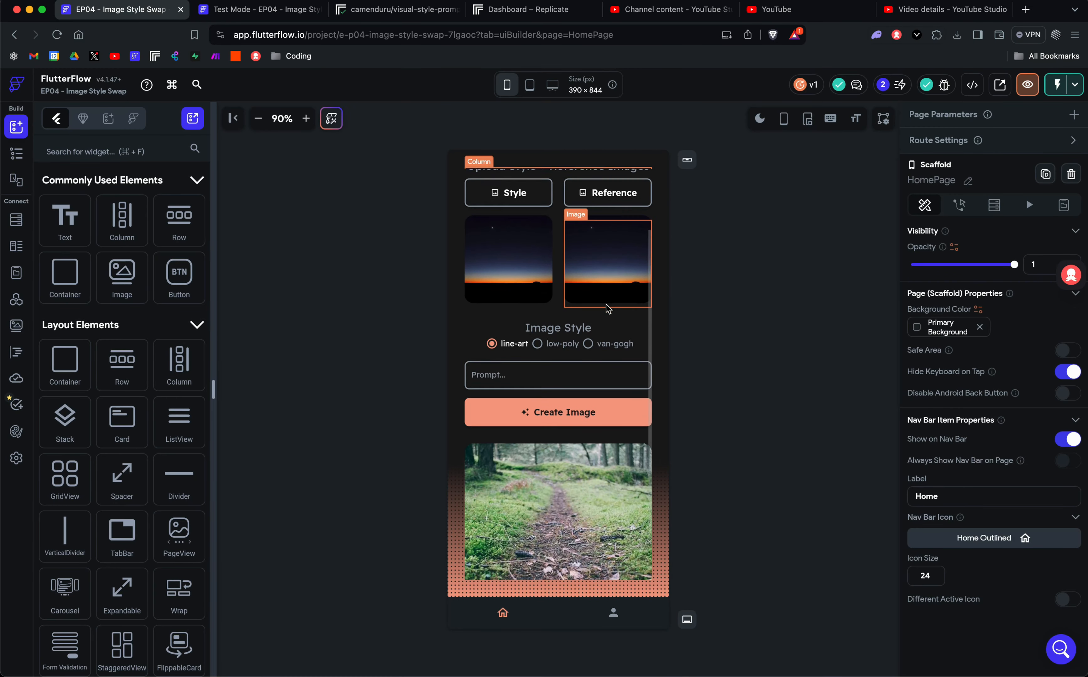
{"action": "scroll", "coordinate": [607, 307], "scroll_direction": "up", "scroll_amount": 3}
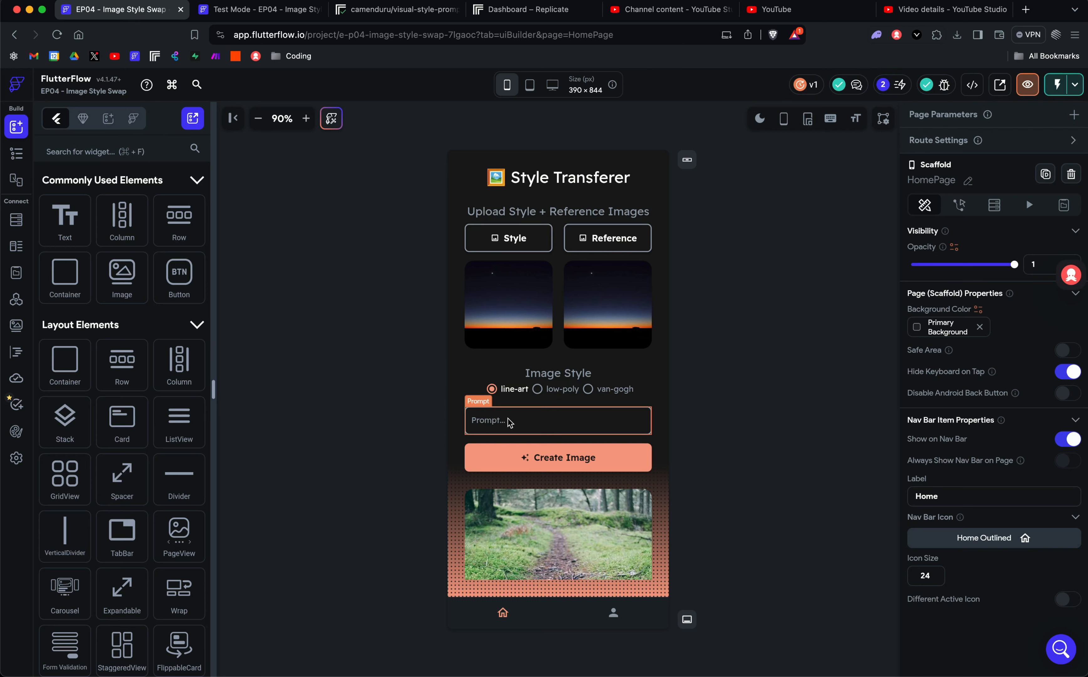
{"action": "scroll", "coordinate": [510, 423], "scroll_direction": "down", "scroll_amount": 3}
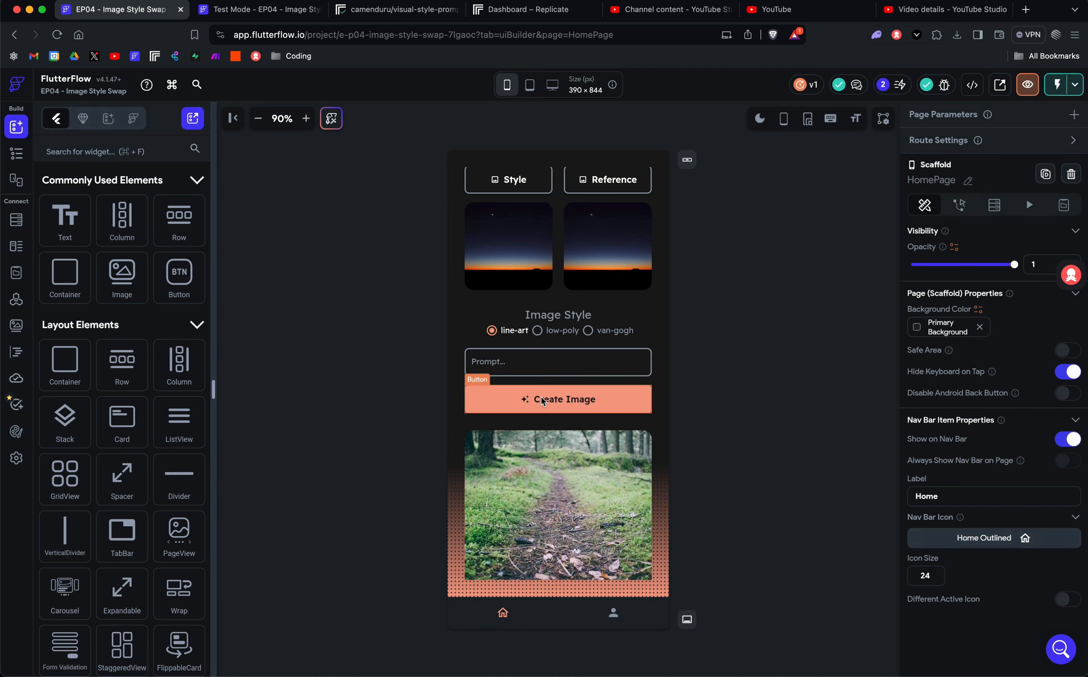
{"action": "scroll", "coordinate": [542, 400], "scroll_direction": "down", "scroll_amount": 2}
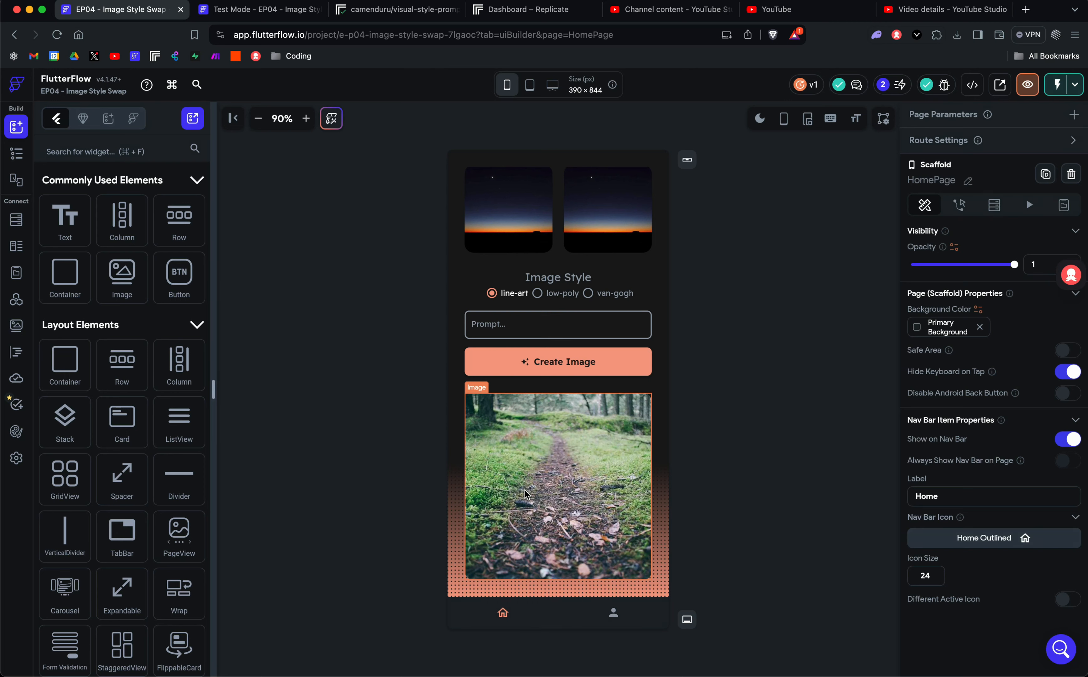
Open the project's API call definitions, then bring up the Replicate model page.
{"action": "scroll", "coordinate": [525, 494], "scroll_direction": "up", "scroll_amount": 5}
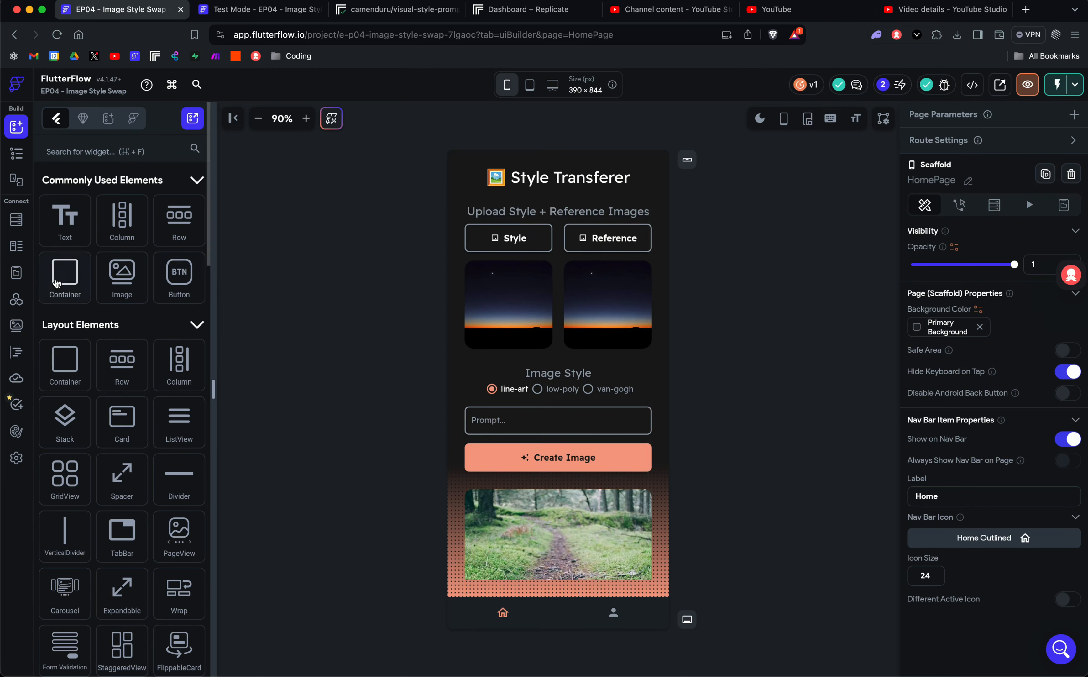
{"action": "left_click", "coordinate": [17, 302]}
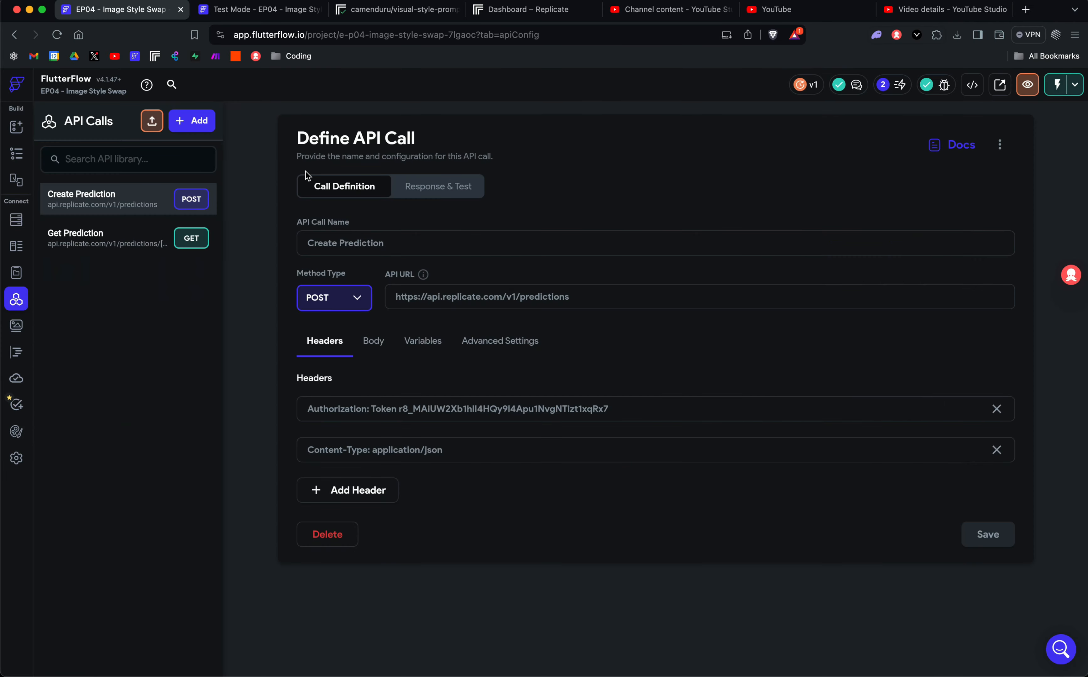
{"action": "left_click", "coordinate": [414, 10]}
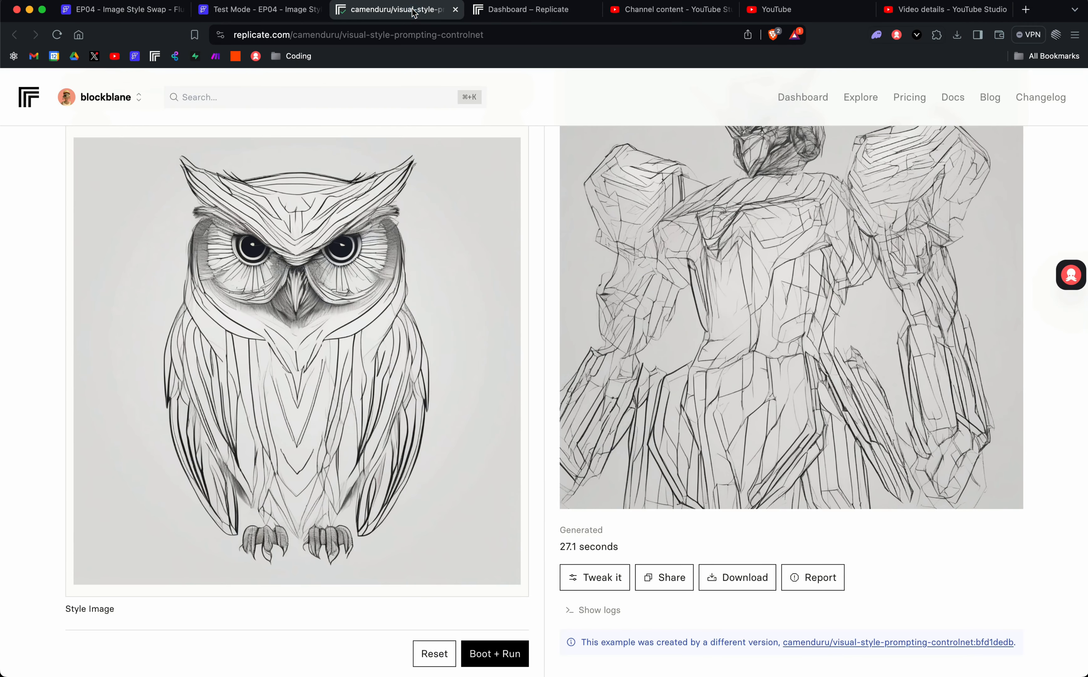
Show Replicate's HTTP example and compare its predictions endpoint URL with the FlutterFlow call.
{"action": "scroll", "coordinate": [440, 235], "scroll_direction": "up", "scroll_amount": 10}
{"action": "left_click", "coordinate": [235, 316]}
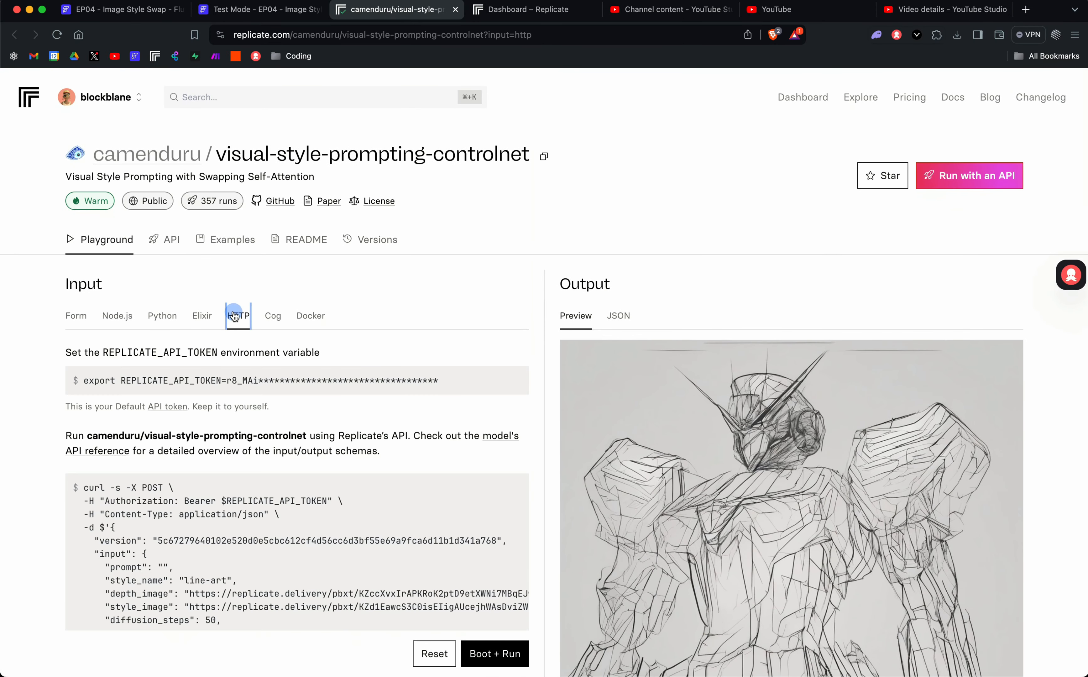
{"action": "scroll", "coordinate": [369, 282], "scroll_direction": "down", "scroll_amount": 5}
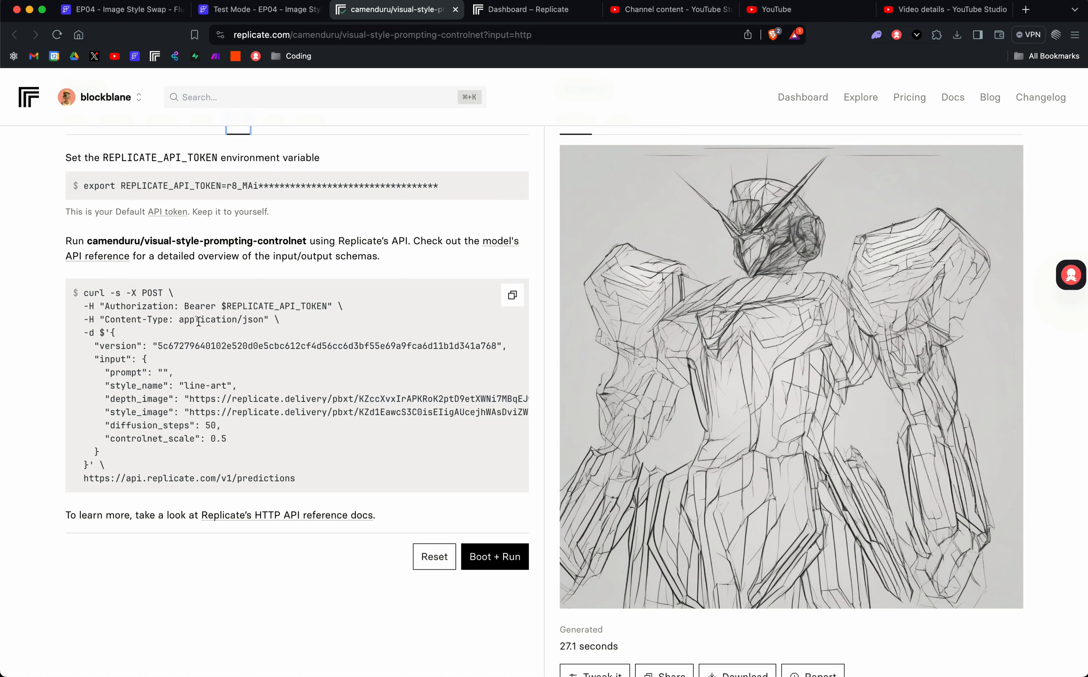
{"action": "left_click_drag", "start_coordinate": [299, 480], "coordinate": [81, 479]}
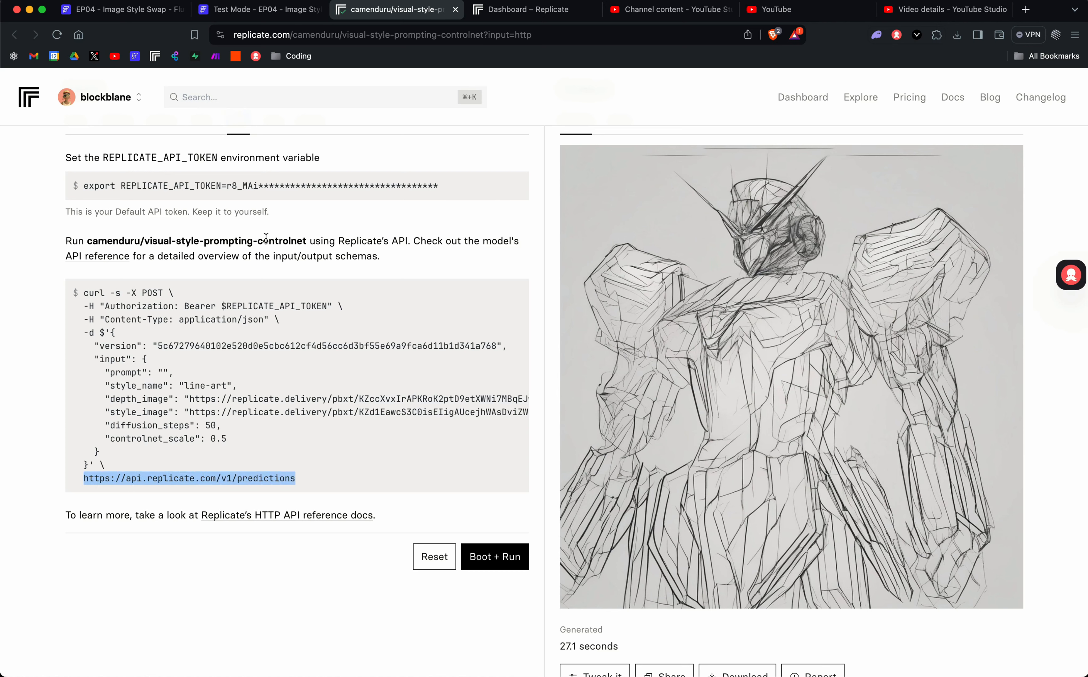
{"action": "left_click", "coordinate": [141, 13]}
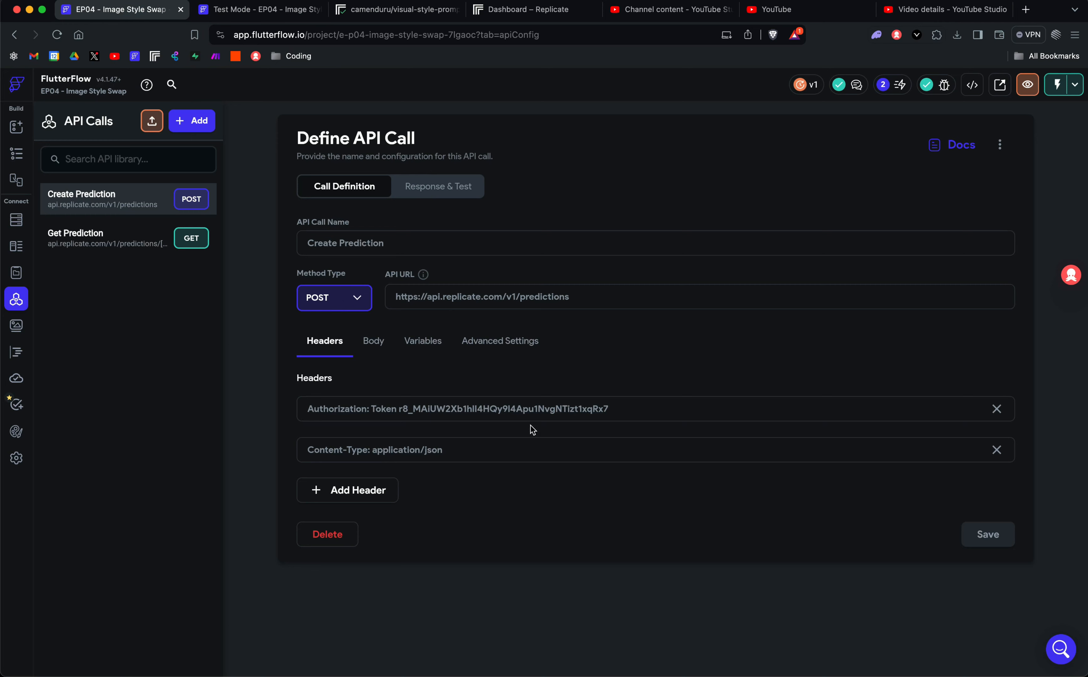
{"action": "left_click", "coordinate": [408, 5]}
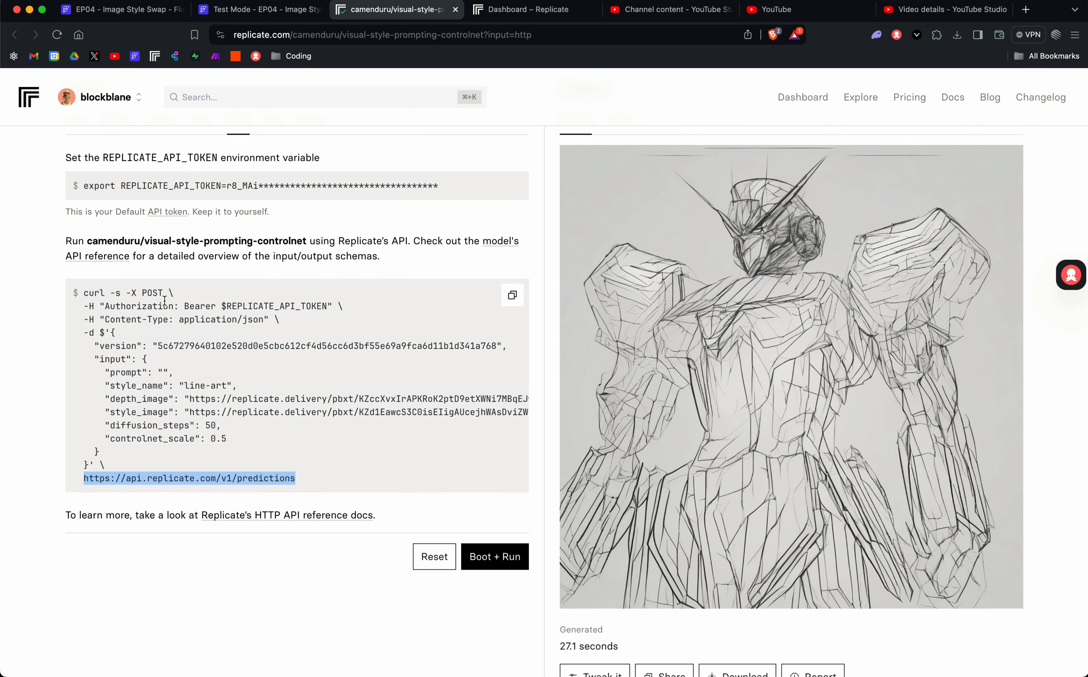
Examine the curl example's Authorization and Content-Type headers, API token placeholder and JSON body.
{"action": "left_click_drag", "start_coordinate": [86, 307], "coordinate": [330, 321]}
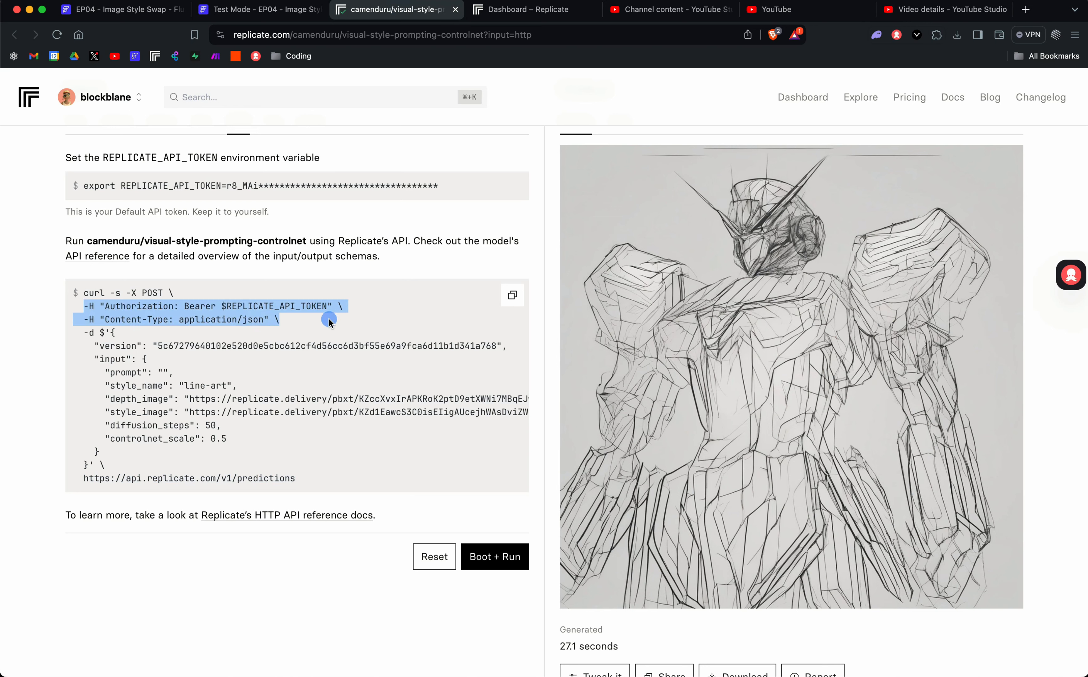
{"action": "left_click", "coordinate": [256, 310]}
{"action": "left_click_drag", "start_coordinate": [227, 307], "coordinate": [332, 301]}
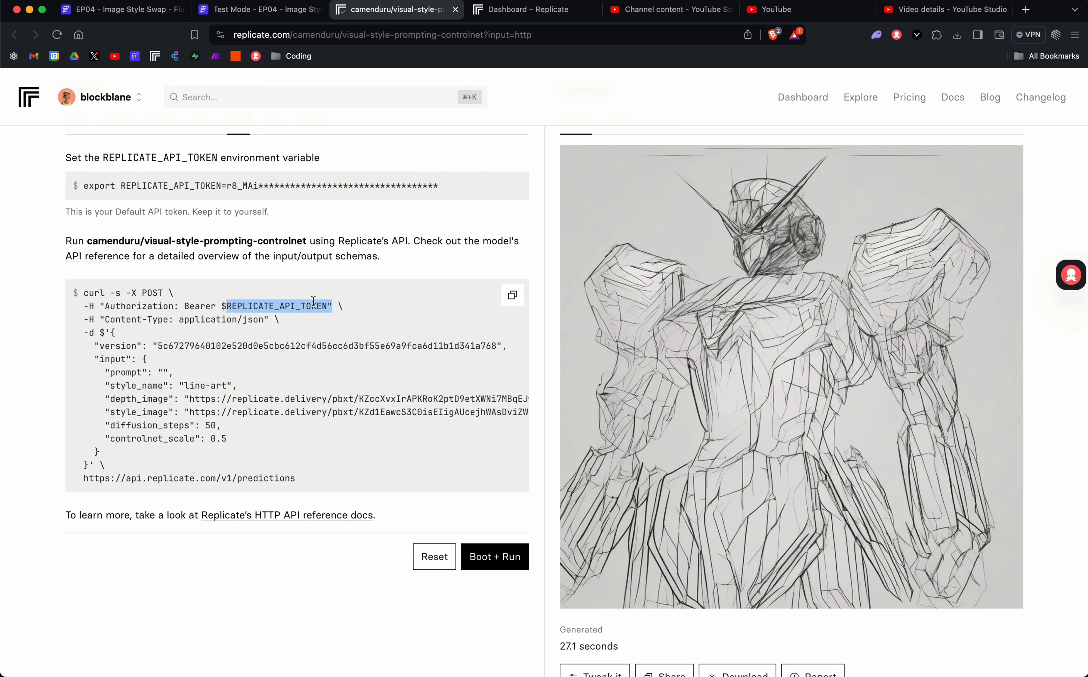
{"action": "left_click", "coordinate": [281, 364]}
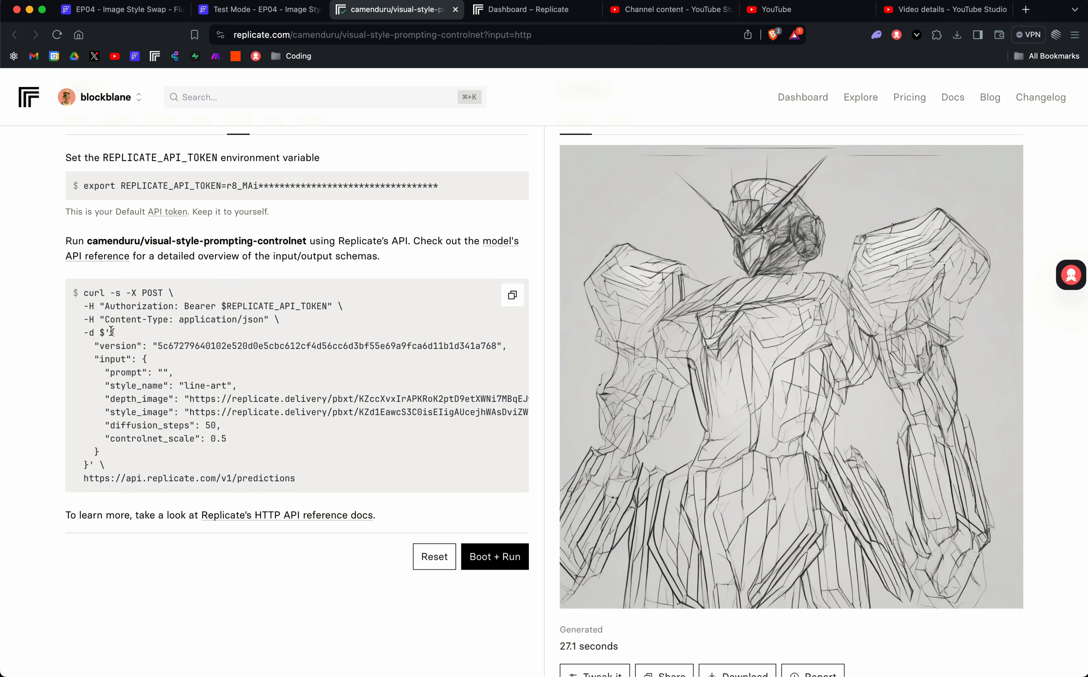
{"action": "left_click_drag", "start_coordinate": [112, 331], "coordinate": [106, 451]}
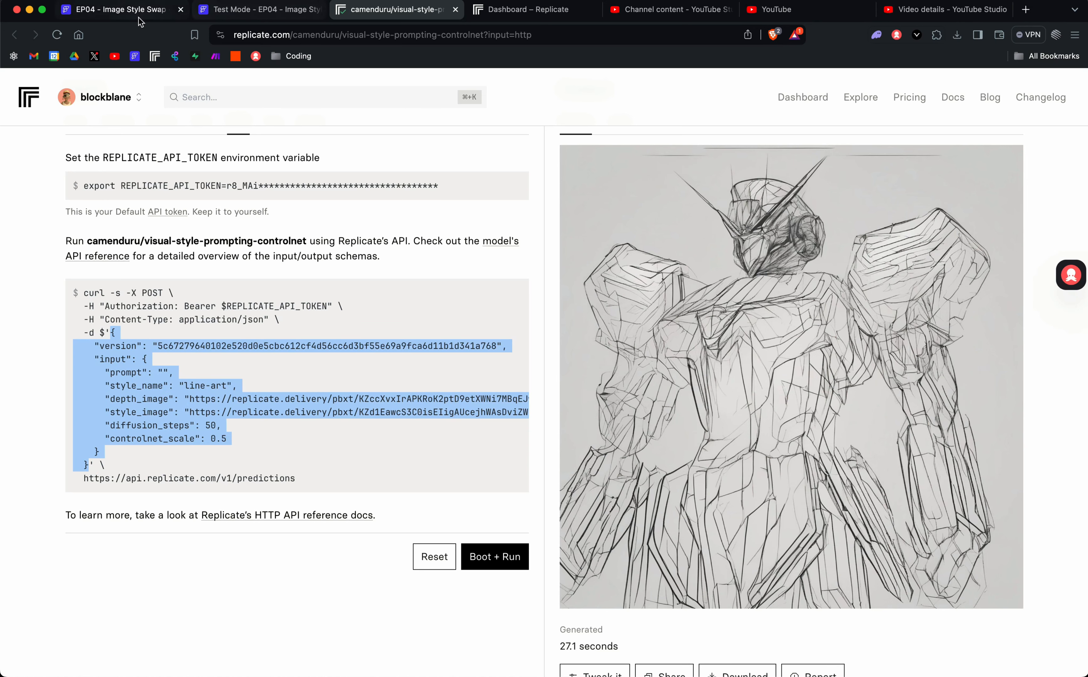
{"action": "left_click", "coordinate": [132, 9]}
Review the Create Prediction JSON body and its prompt, styleName, styleImage and refImage variables.
{"action": "left_click", "coordinate": [373, 342]}
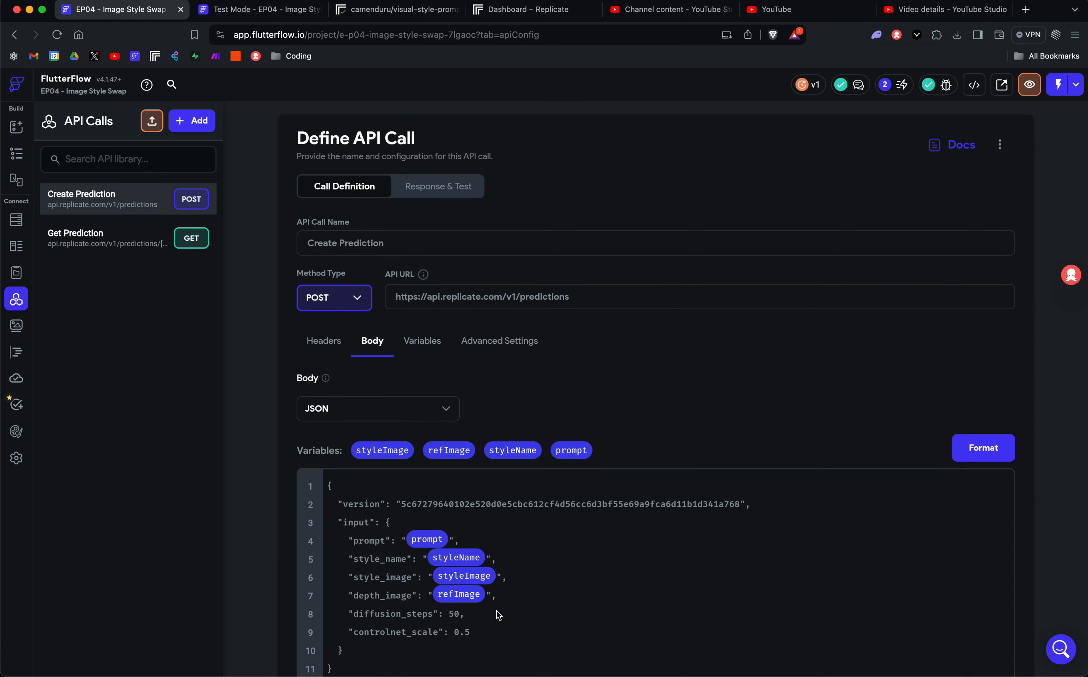
{"action": "scroll", "coordinate": [353, 493], "scroll_direction": "down", "scroll_amount": 2}
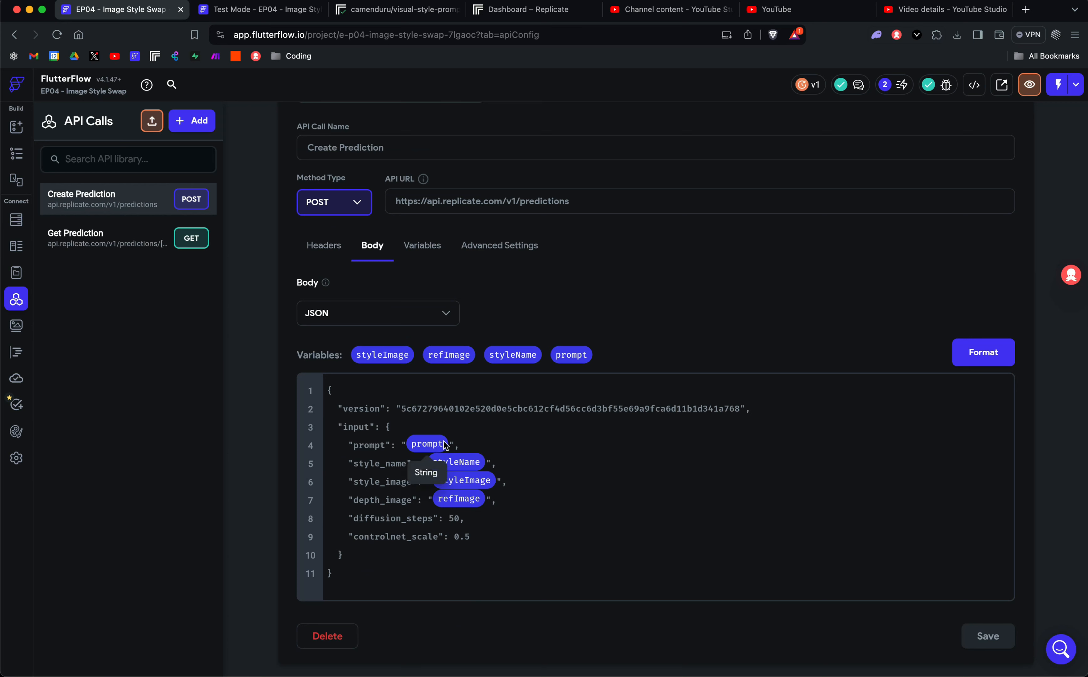
{"action": "left_click", "coordinate": [431, 244]}
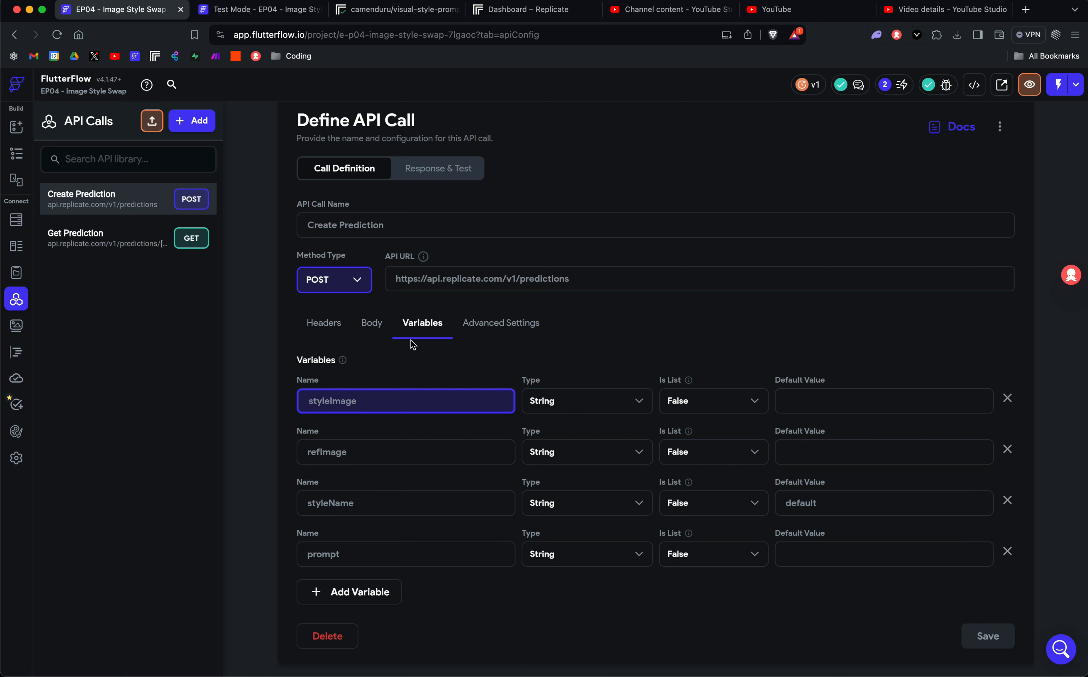
{"action": "left_click", "coordinate": [372, 332]}
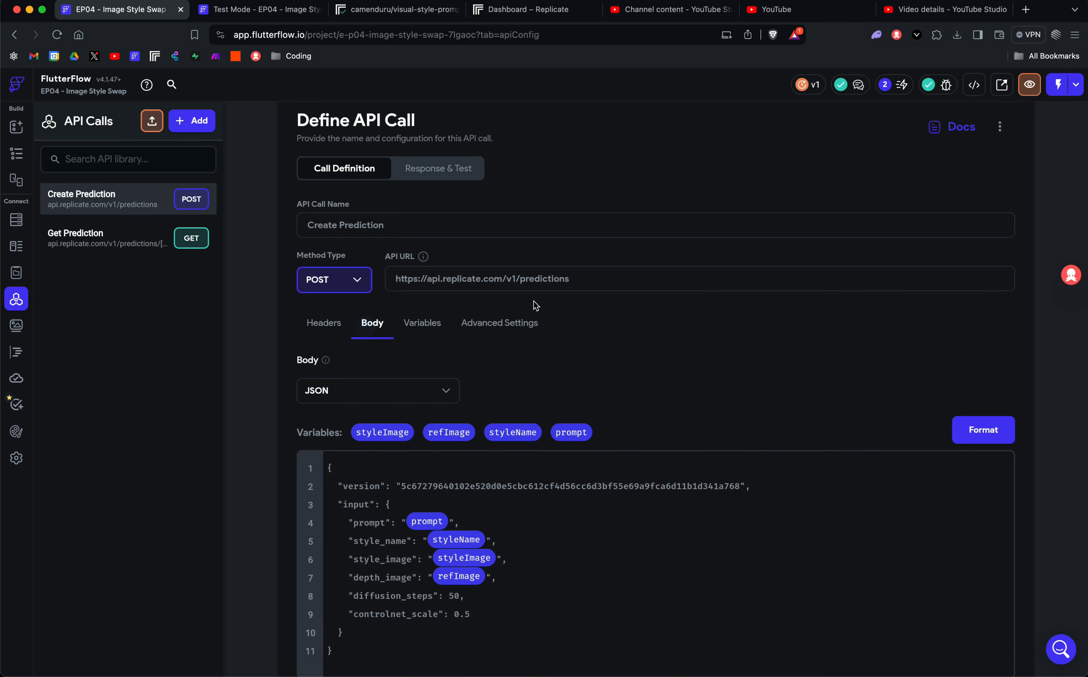
{"action": "scroll", "coordinate": [535, 306], "scroll_direction": "down", "scroll_amount": 2}
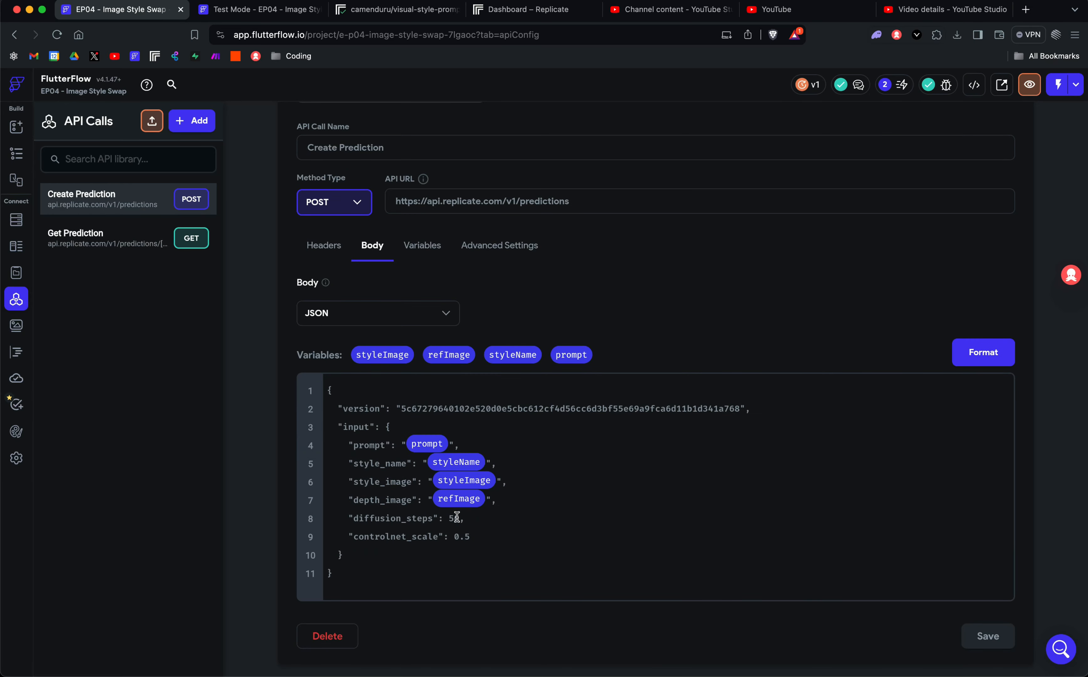
{"action": "scroll", "coordinate": [506, 250], "scroll_direction": "up", "scroll_amount": 3}
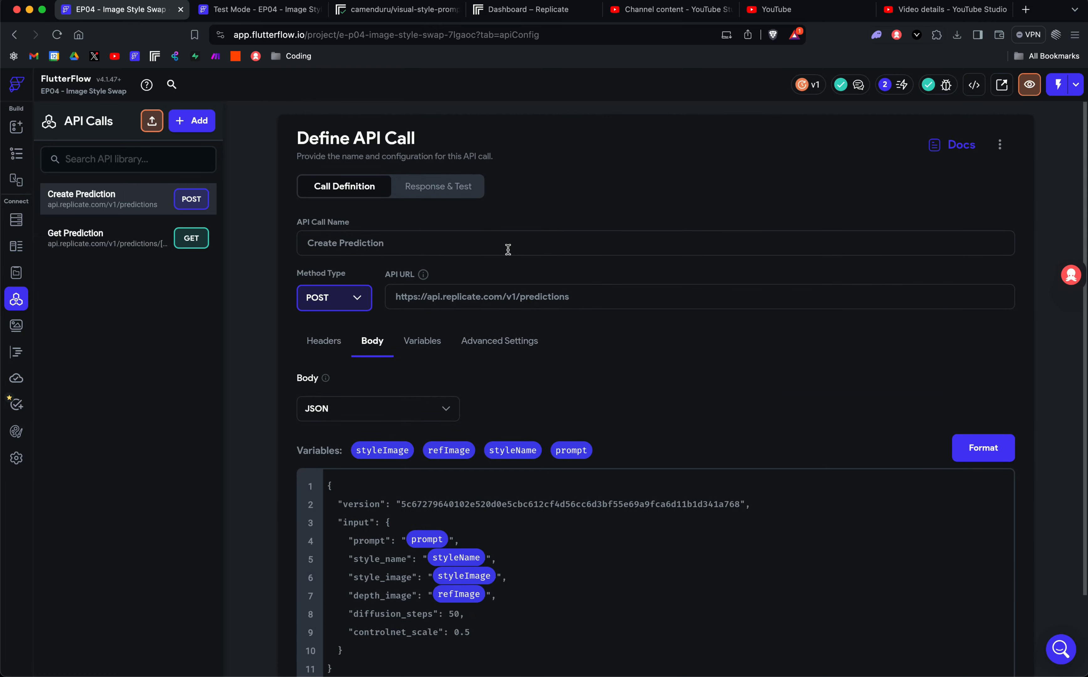
{"action": "left_click", "coordinate": [453, 191]}
{"action": "scroll", "coordinate": [692, 359], "scroll_direction": "down", "scroll_amount": 5}
{"action": "scroll", "coordinate": [855, 370], "scroll_direction": "up", "scroll_amount": 5}
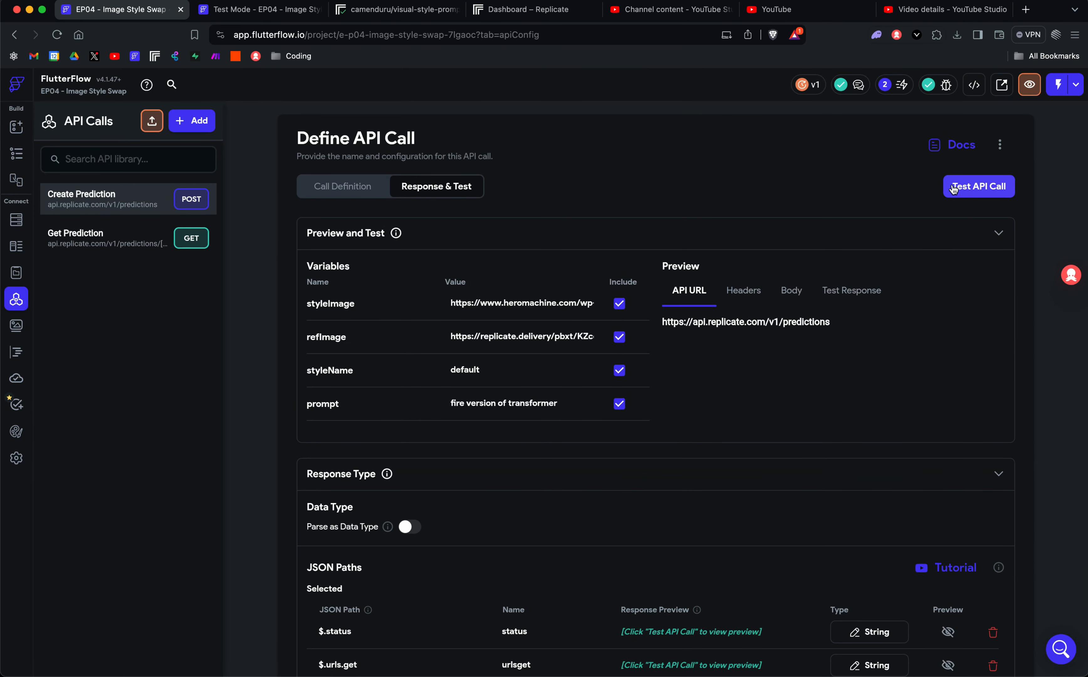
{"action": "scroll", "coordinate": [971, 362], "scroll_direction": "down", "scroll_amount": 5}
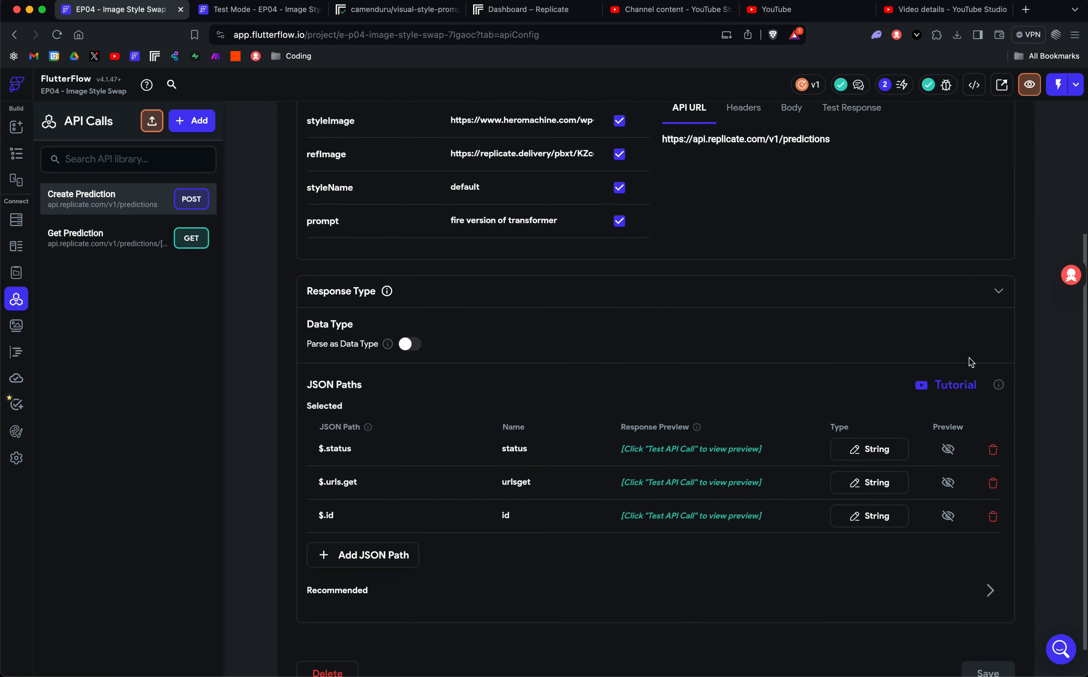
{"action": "scroll", "coordinate": [666, 378], "scroll_direction": "up", "scroll_amount": 3}
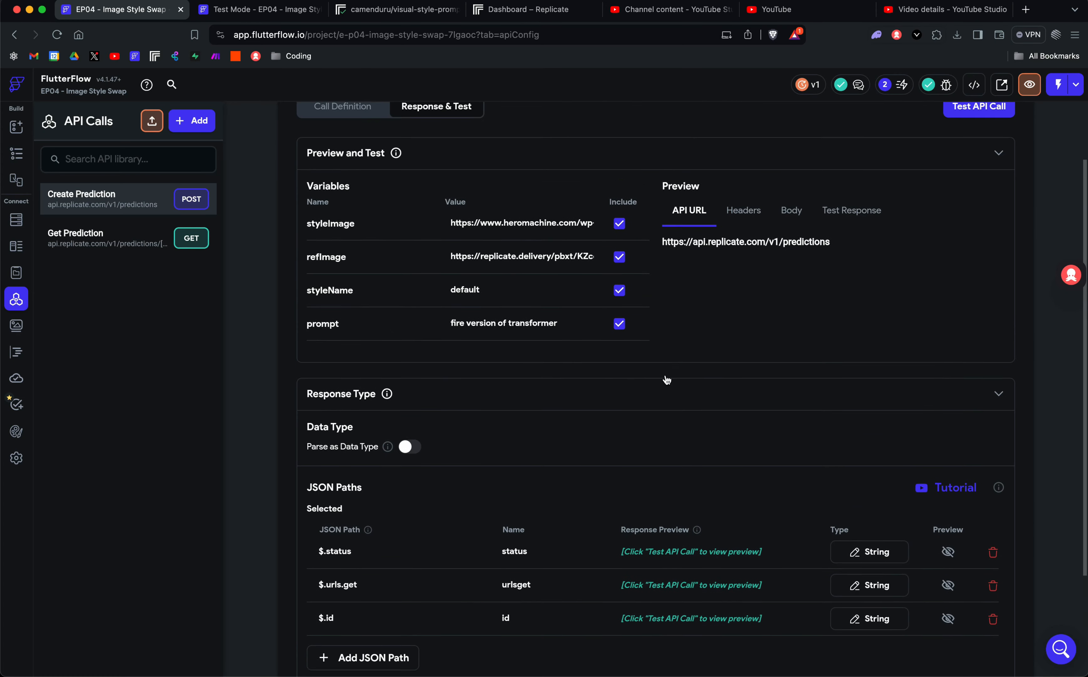
{"action": "scroll", "coordinate": [665, 377], "scroll_direction": "down", "scroll_amount": 2}
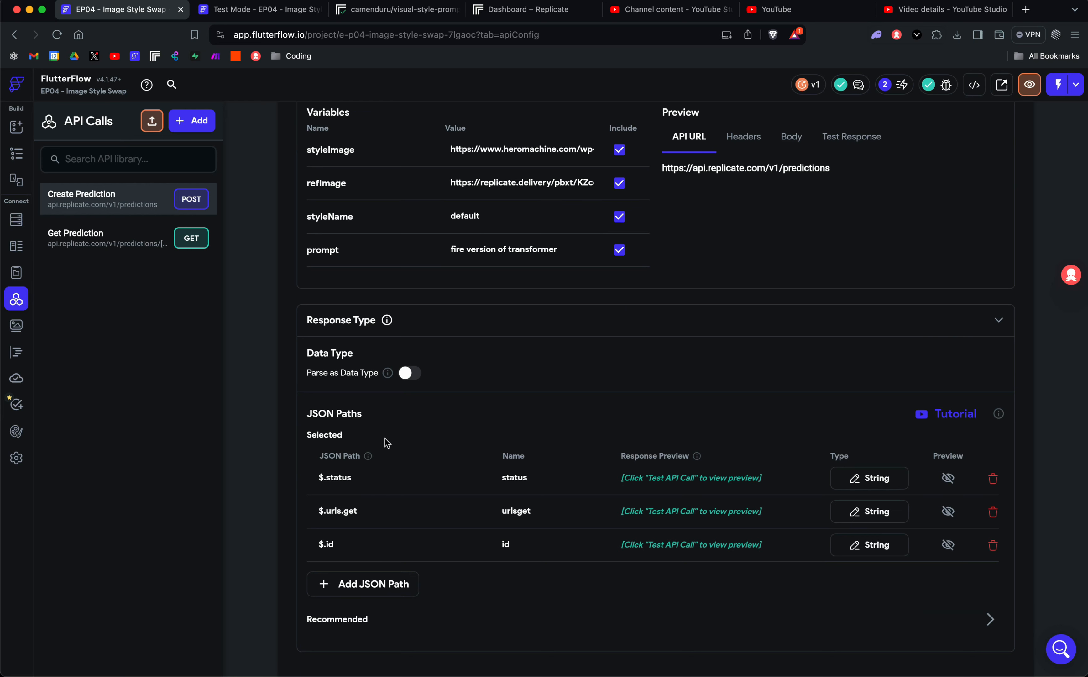
{"action": "scroll", "coordinate": [387, 443], "scroll_direction": "down", "scroll_amount": 2}
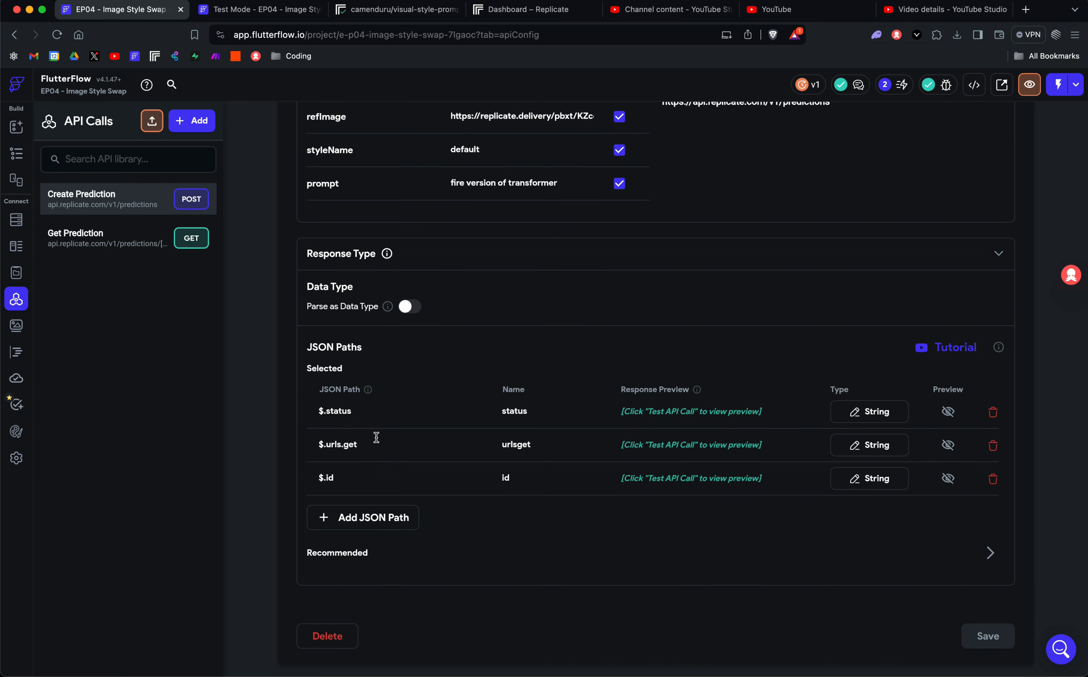
Inspect the Get Prediction call's id String variable and its id query parameter.
{"action": "left_click", "coordinate": [98, 242]}
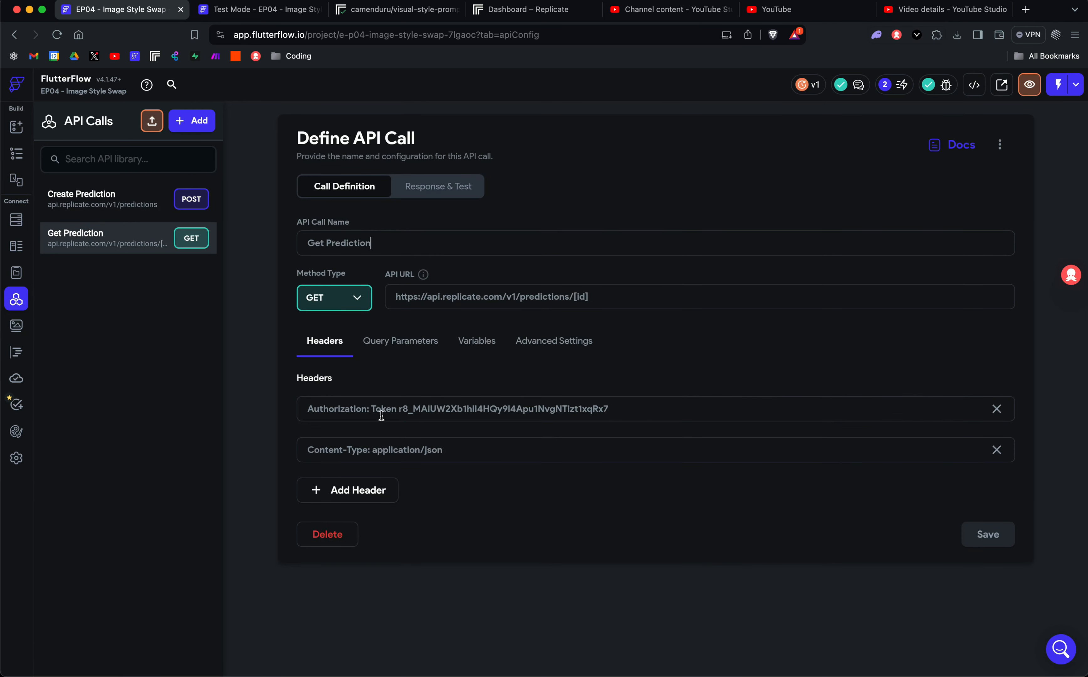
{"action": "left_click", "coordinate": [473, 346]}
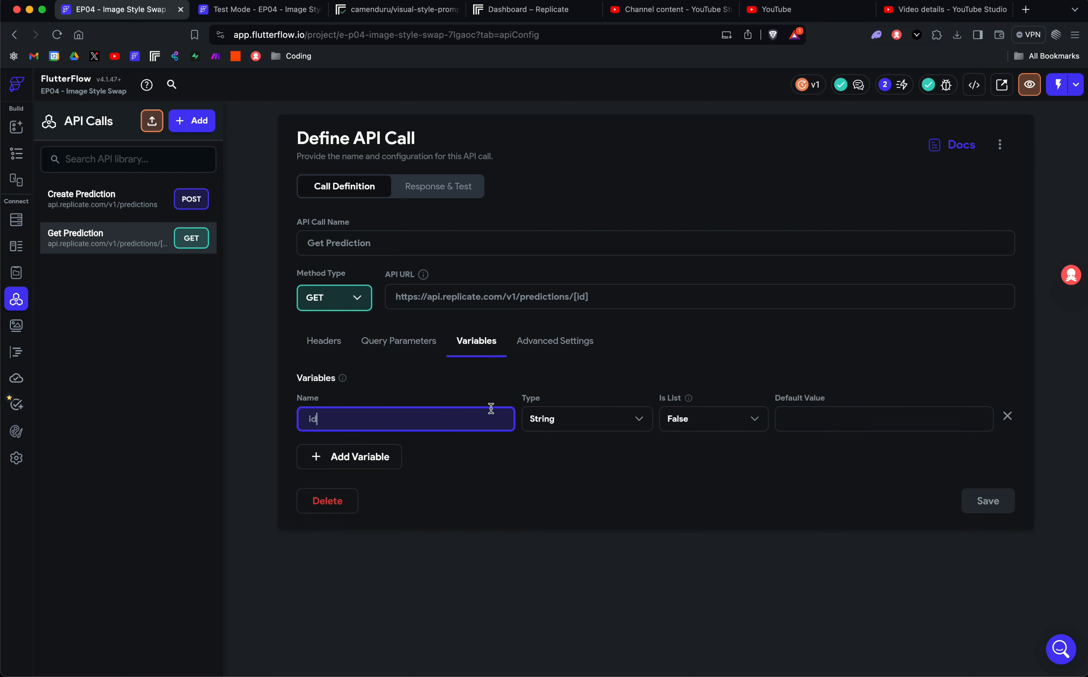
{"action": "left_click", "coordinate": [380, 349]}
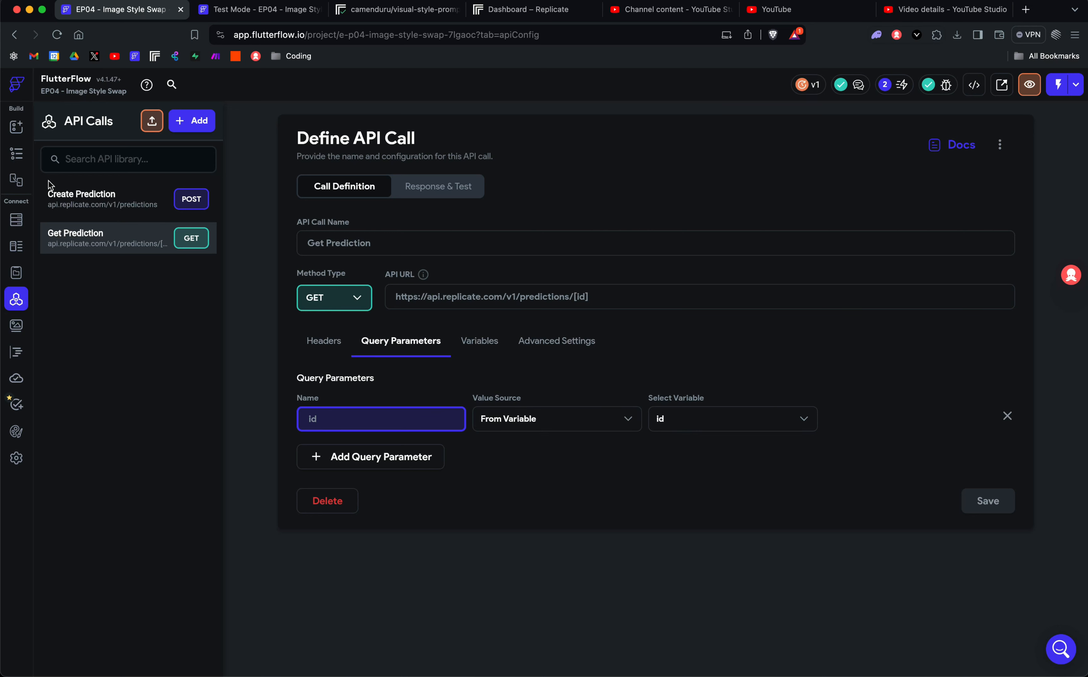
{"action": "left_click", "coordinate": [16, 154]}
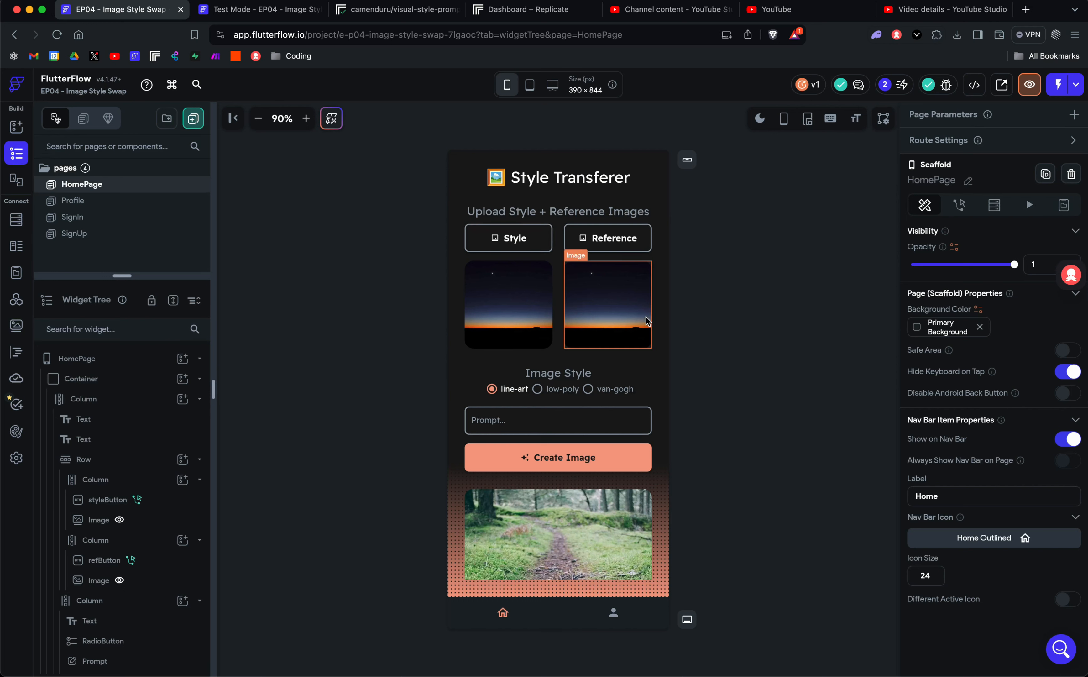
Select the Style upload button on HomePage and show its 2 actions.
{"action": "left_click", "coordinate": [519, 248]}
{"action": "left_click", "coordinate": [753, 274]}
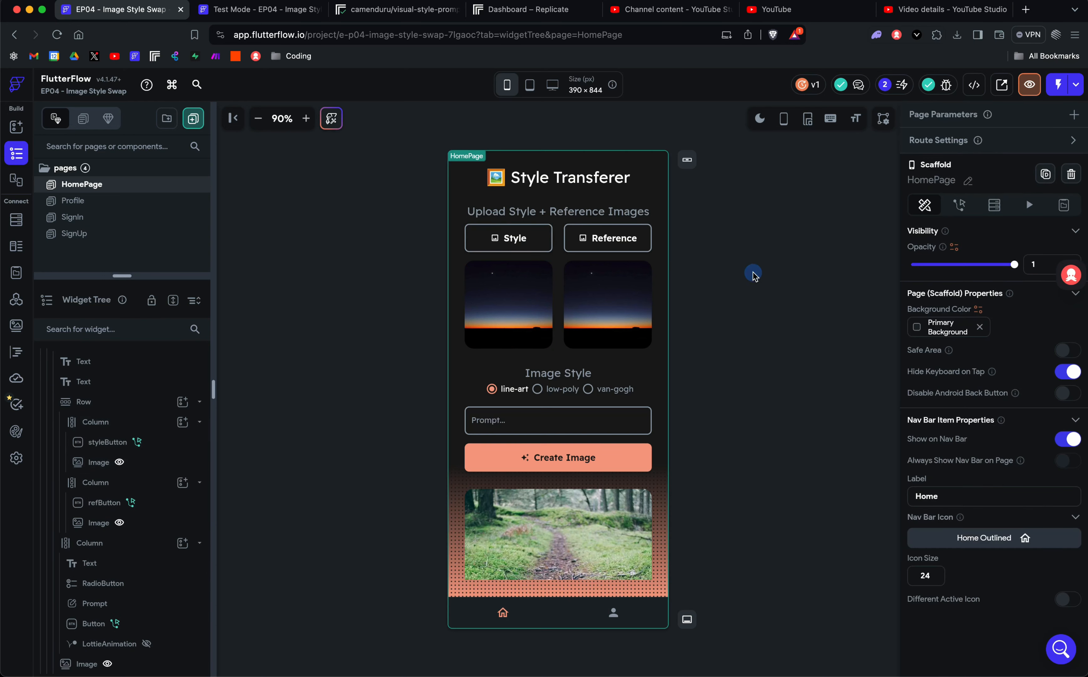
{"action": "left_click", "coordinate": [513, 241]}
{"action": "scroll", "coordinate": [1036, 312], "scroll_direction": "down", "scroll_amount": 5}
{"action": "scroll", "coordinate": [1035, 313], "scroll_direction": "down", "scroll_amount": 1}
{"action": "scroll", "coordinate": [971, 231], "scroll_direction": "up", "scroll_amount": 5}
{"action": "left_click", "coordinate": [961, 151]}
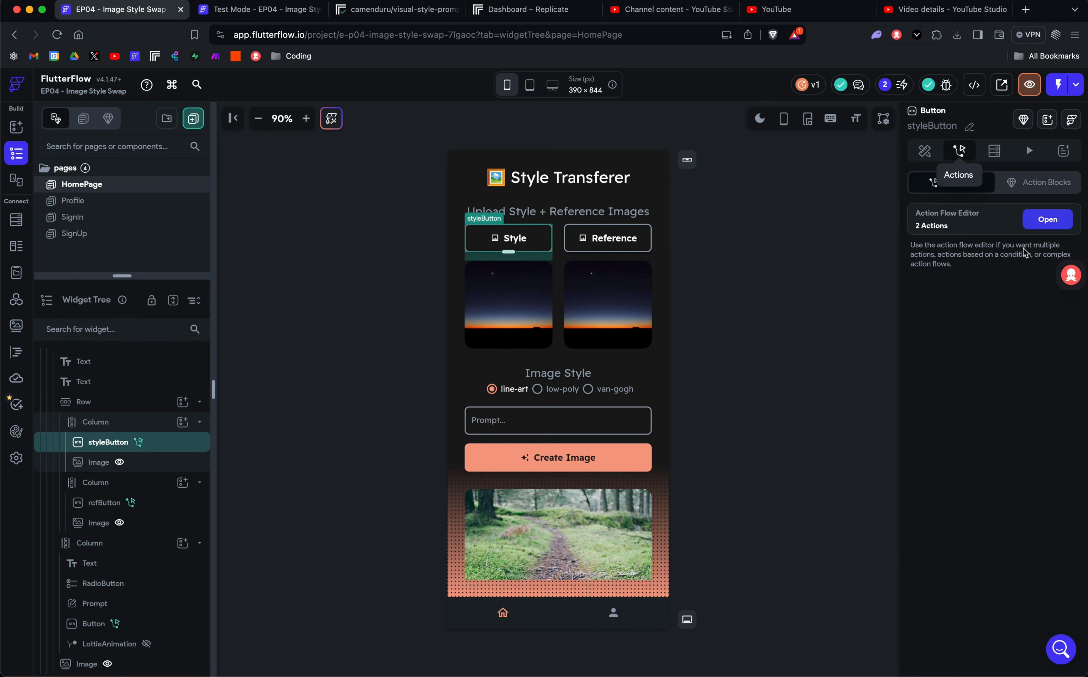
Set Upload media to Supabase: bucket Youtube, folder styleImage, source Either Camera or Gallery.
{"action": "left_click", "coordinate": [1047, 219]}
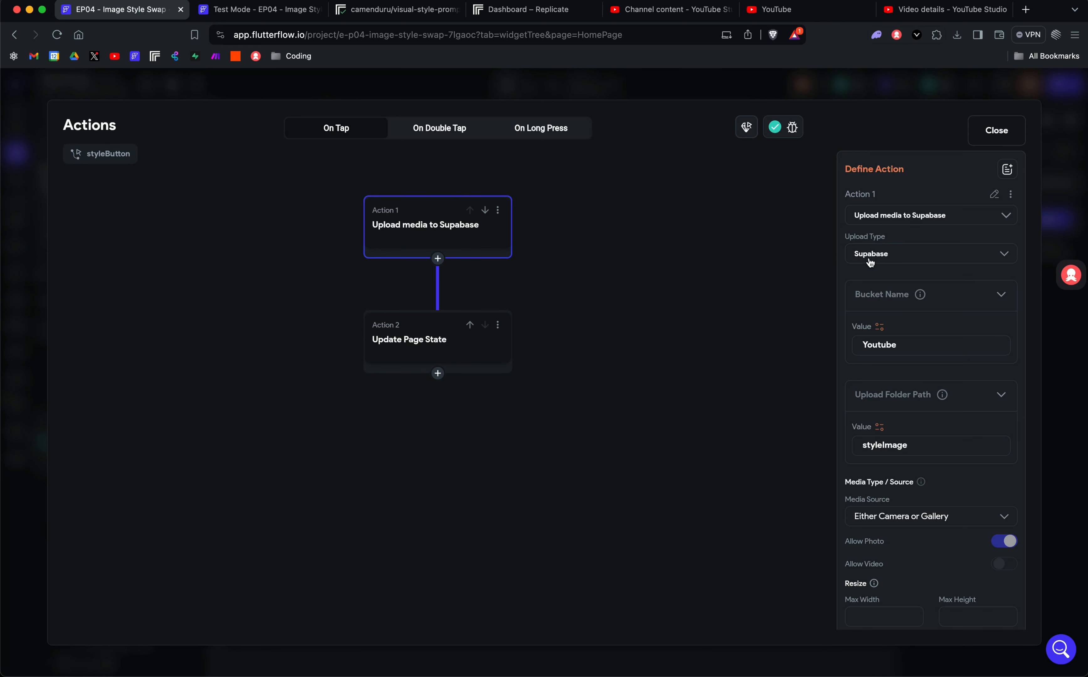
{"action": "left_click", "coordinate": [882, 262]}
{"action": "left_click", "coordinate": [883, 253]}
{"action": "scroll", "coordinate": [897, 334], "scroll_direction": "down", "scroll_amount": 2}
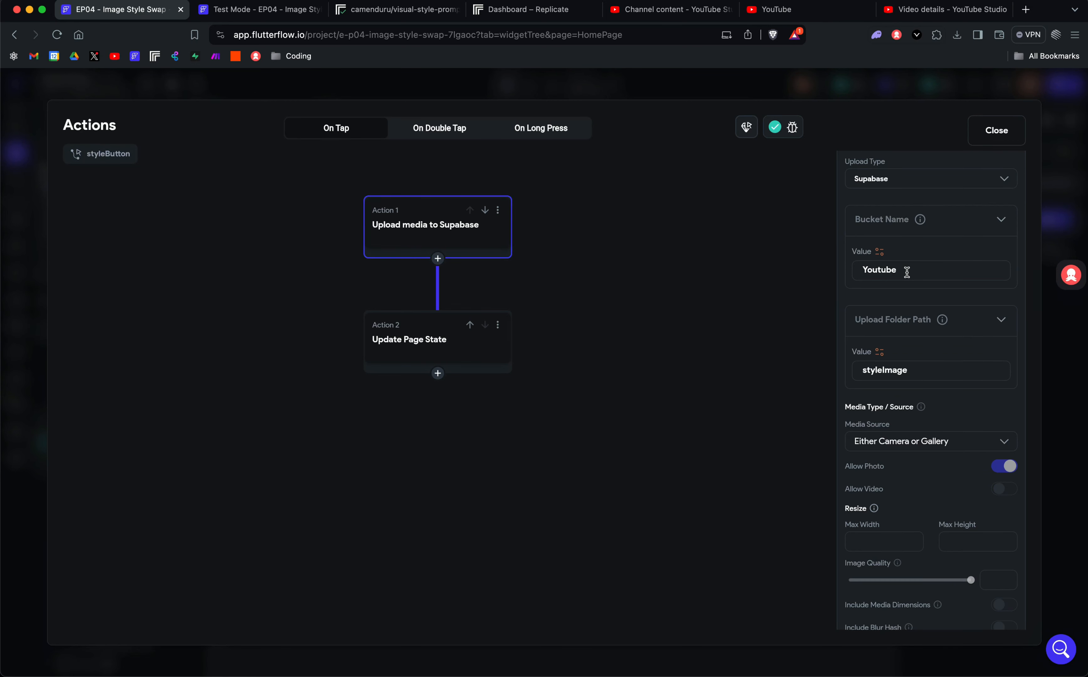
{"action": "left_click_drag", "start_coordinate": [912, 271], "coordinate": [846, 274]}
{"action": "key", "text": "Left"}
{"action": "scroll", "coordinate": [926, 275], "scroll_direction": "down", "scroll_amount": 3}
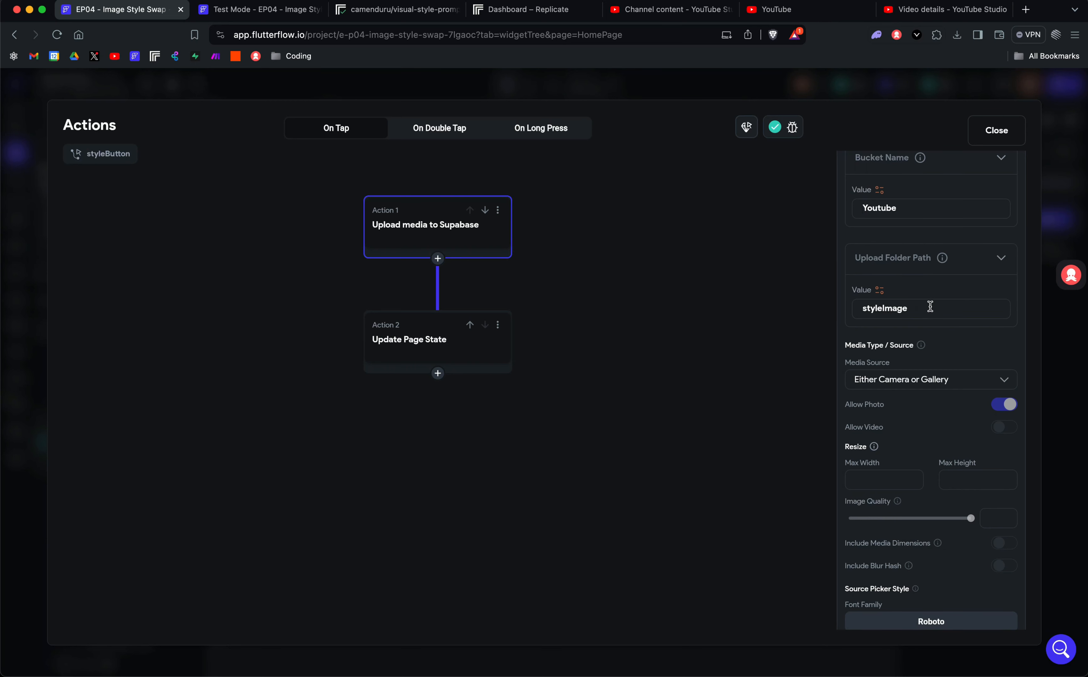
{"action": "left_click", "coordinate": [862, 308]}
{"action": "scroll", "coordinate": [937, 310], "scroll_direction": "down", "scroll_amount": 6}
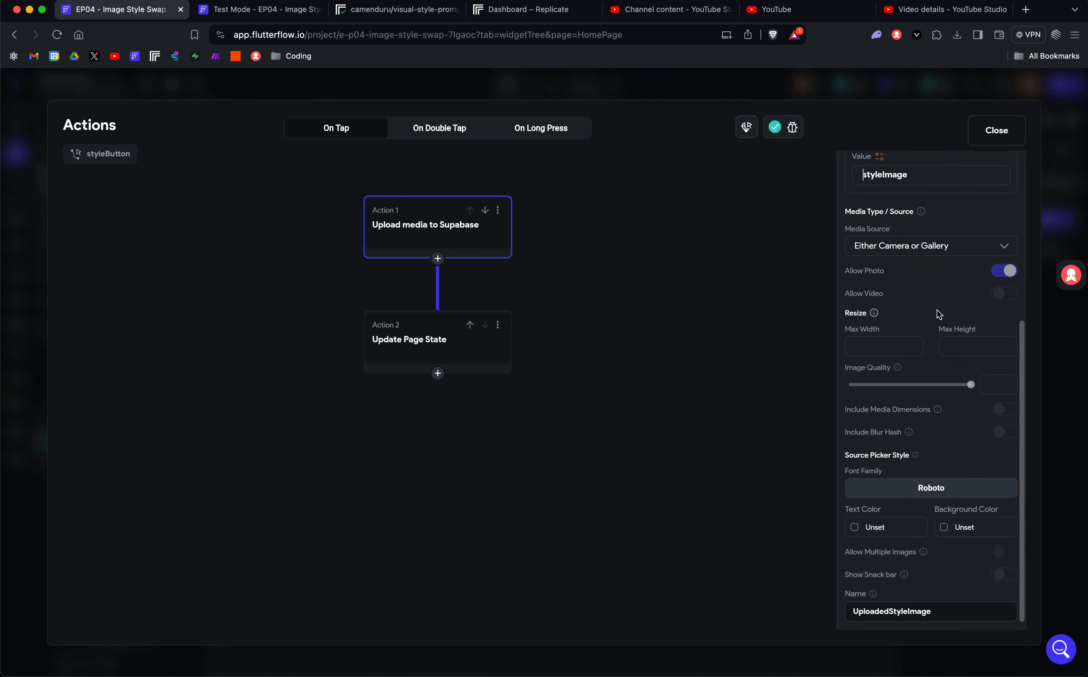
{"action": "left_click", "coordinate": [885, 248]}
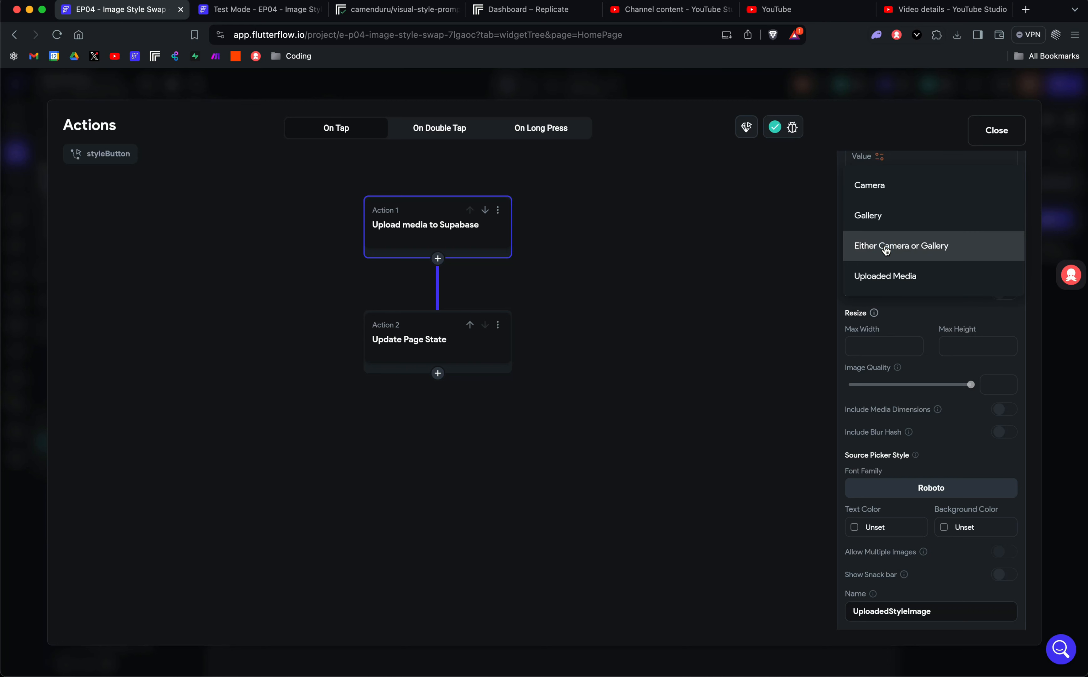
{"action": "left_click", "coordinate": [886, 250]}
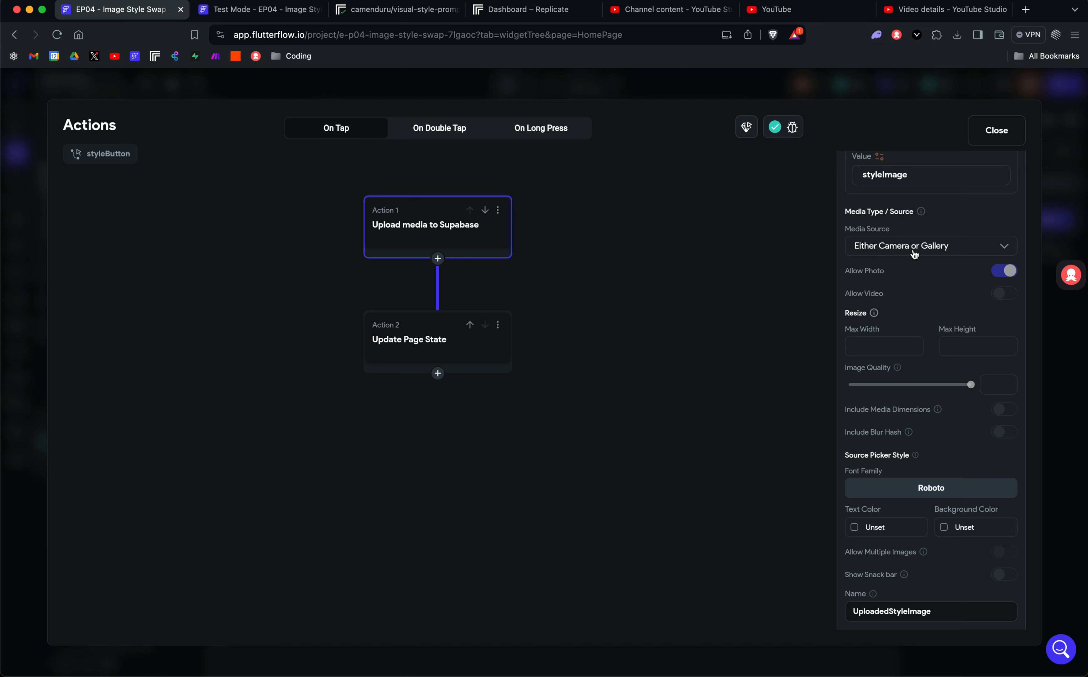
{"action": "scroll", "coordinate": [914, 254], "scroll_direction": "down", "scroll_amount": 1}
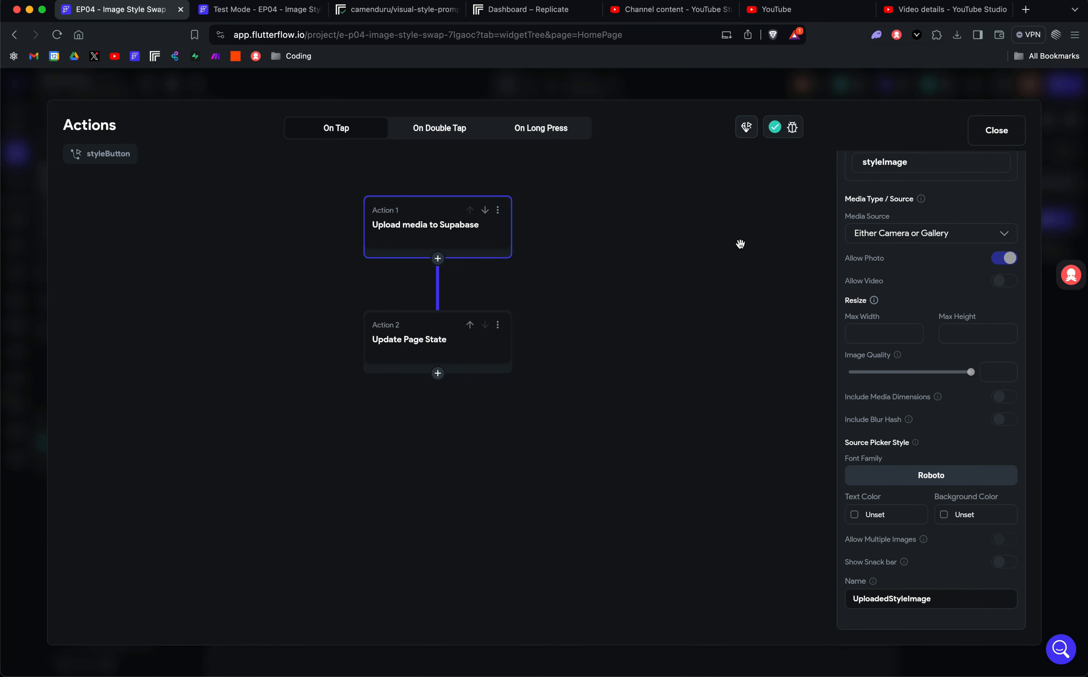
Check the Update Page State action, then view HomePage's Boolean page state variables.
{"action": "left_click", "coordinate": [407, 340]}
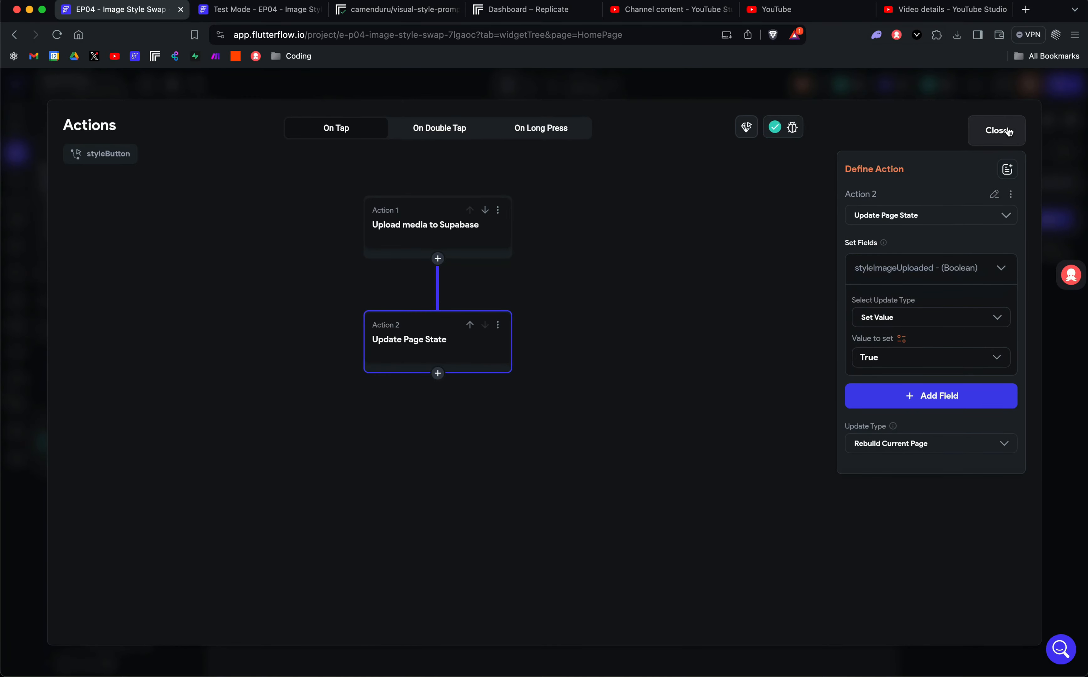
{"action": "left_click", "coordinate": [993, 131]}
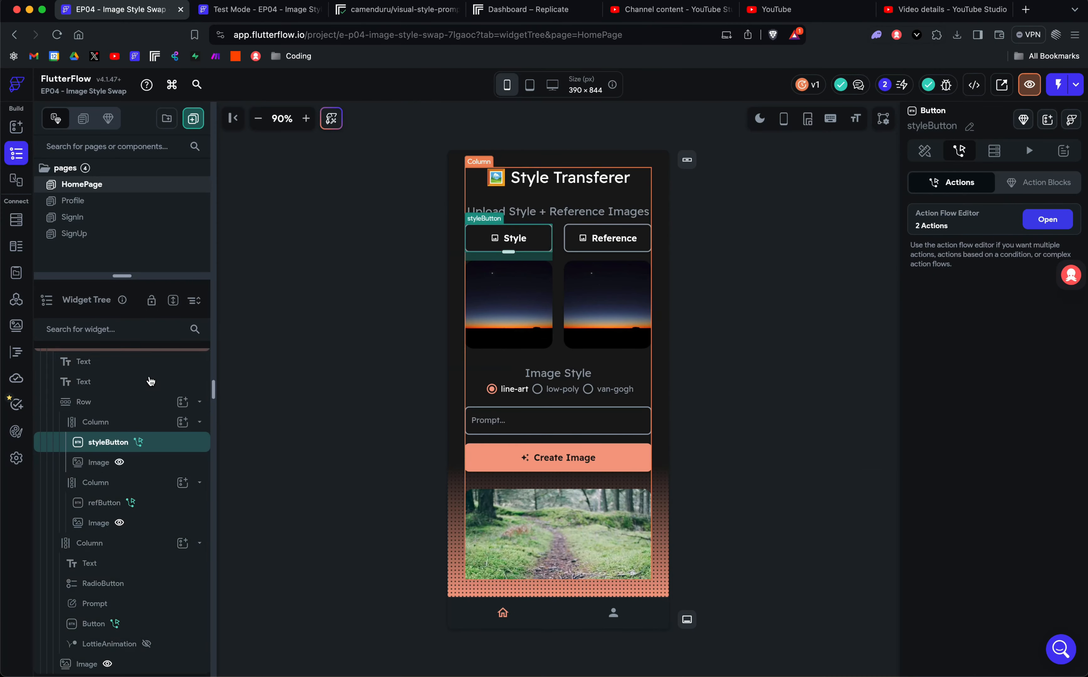
{"action": "scroll", "coordinate": [150, 380], "scroll_direction": "up", "scroll_amount": 2}
{"action": "left_click", "coordinate": [101, 362]}
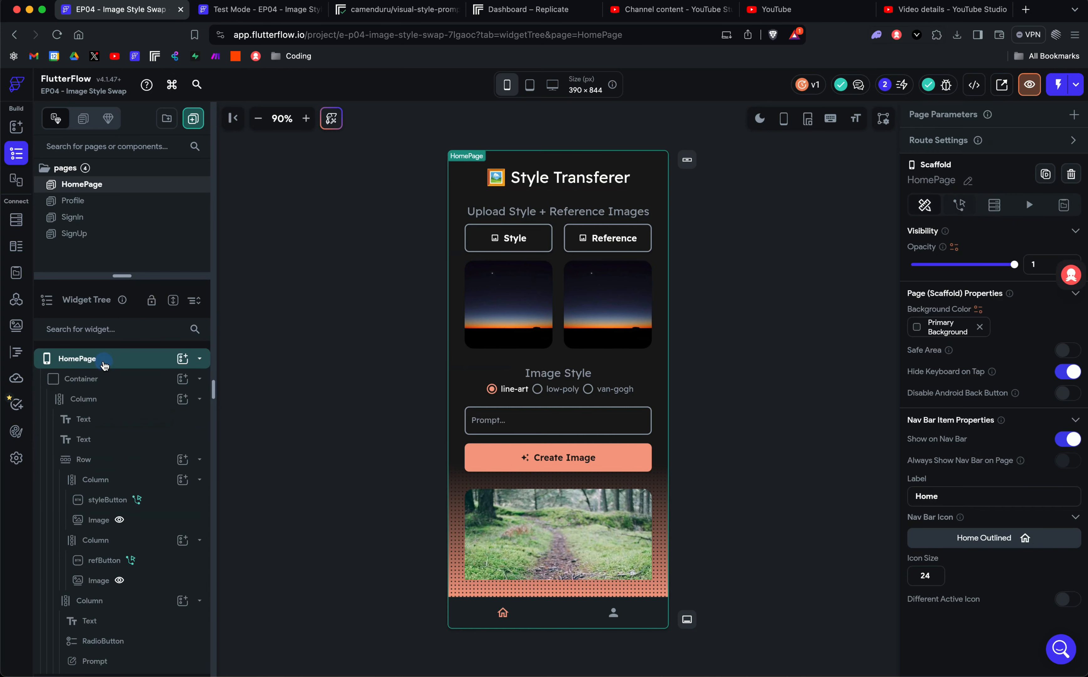
{"action": "left_click", "coordinate": [1067, 208]}
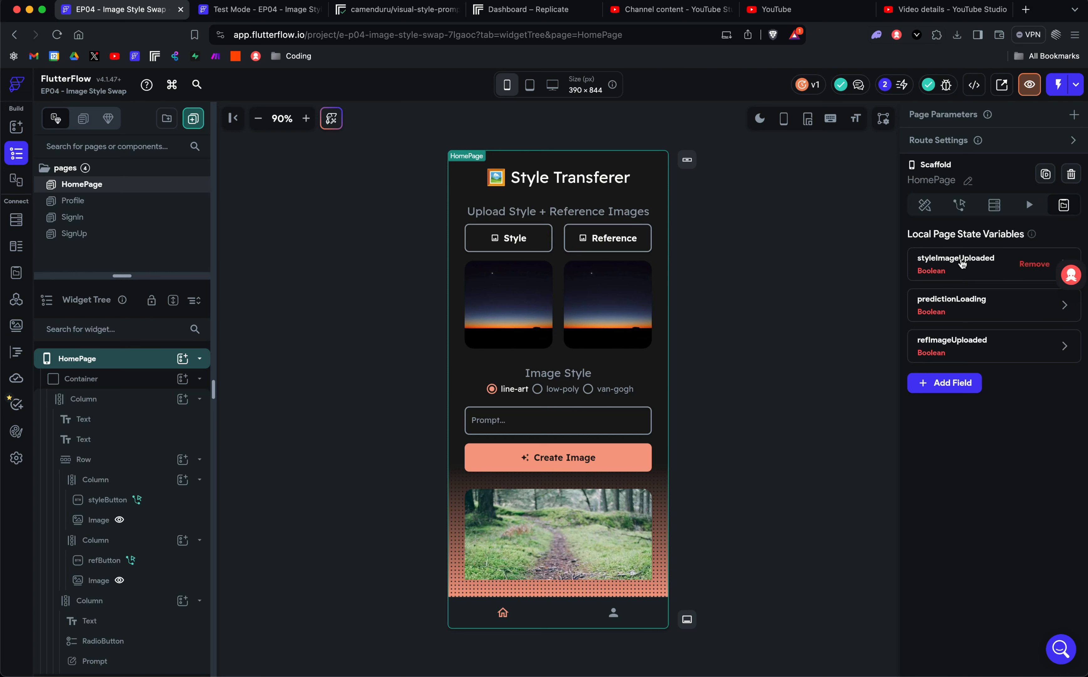
{"action": "left_click", "coordinate": [962, 263]}
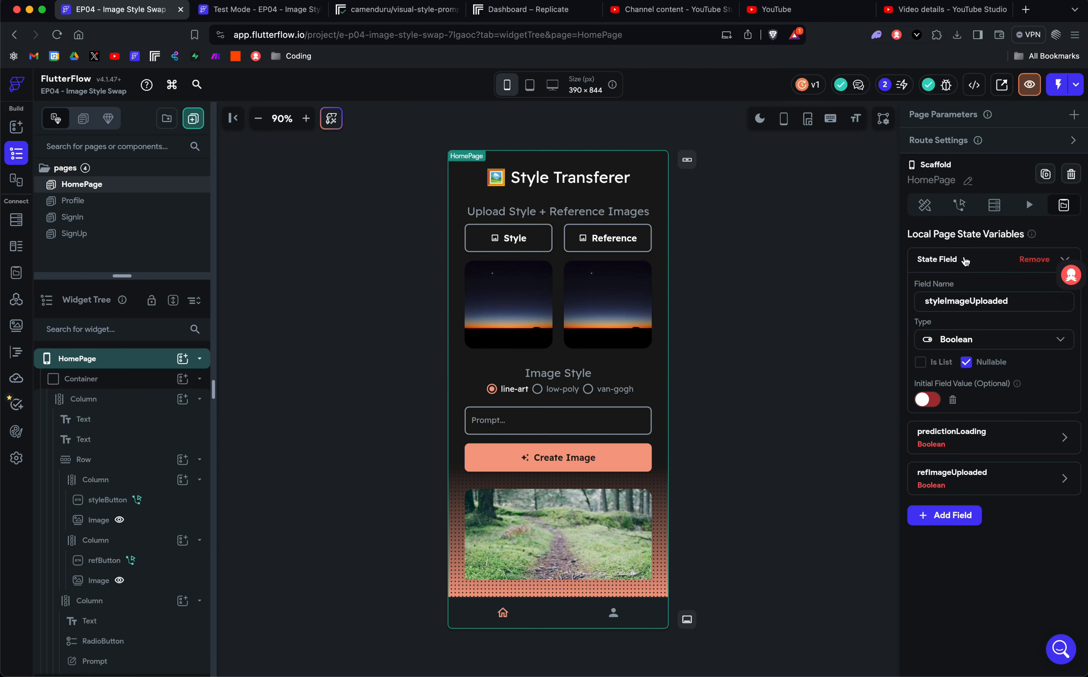
{"action": "left_click", "coordinate": [966, 260]}
{"action": "left_click", "coordinate": [947, 301]}
{"action": "left_click", "coordinate": [946, 301]}
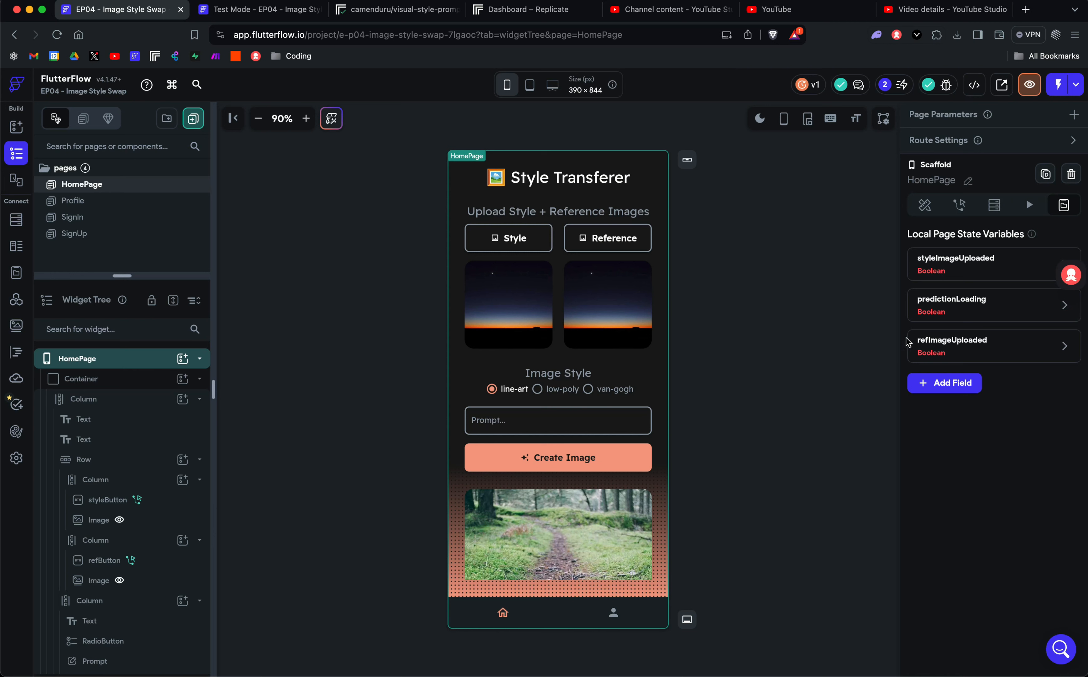
{"action": "left_click", "coordinate": [489, 314]}
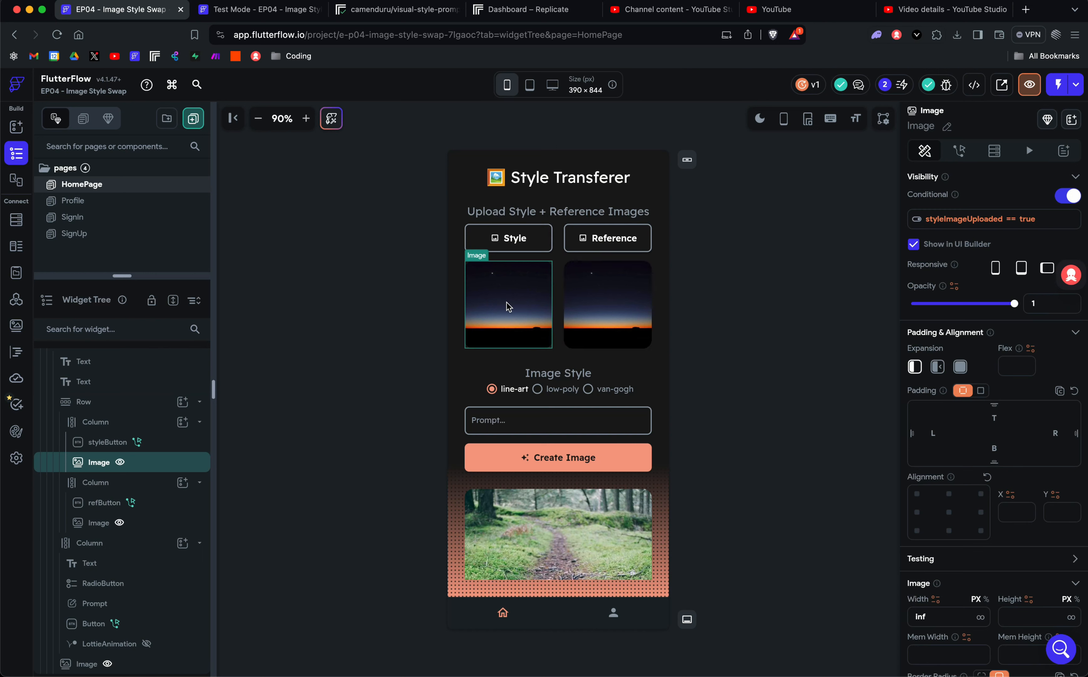
{"action": "left_click", "coordinate": [603, 307]}
{"action": "left_click", "coordinate": [507, 307]}
{"action": "left_click", "coordinate": [589, 314]}
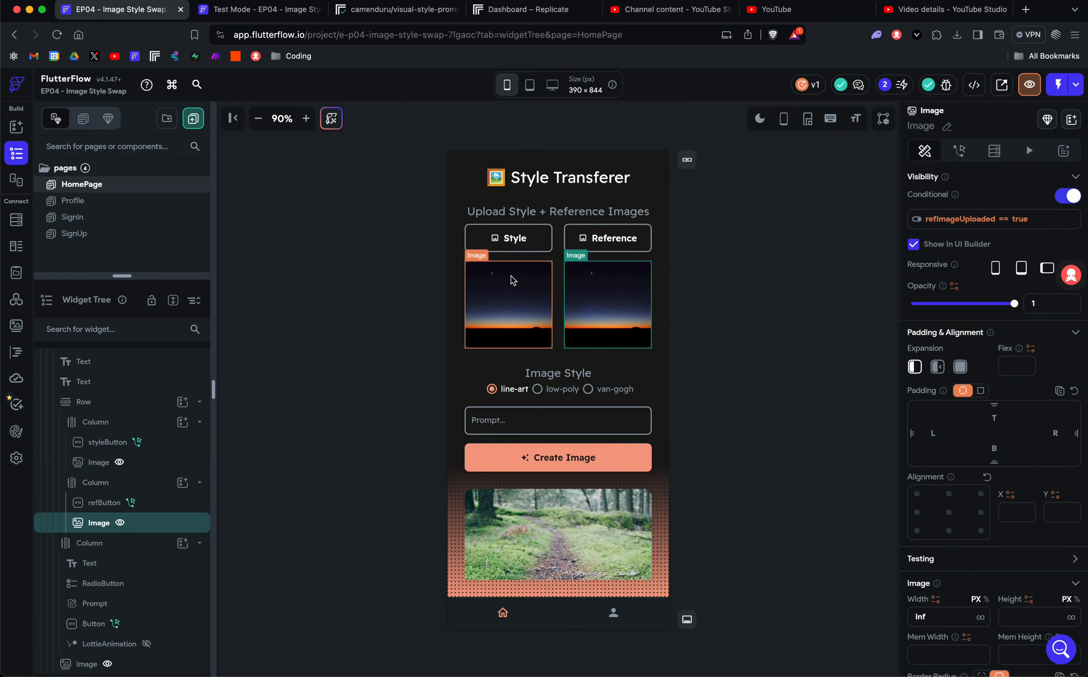
{"action": "left_click", "coordinate": [734, 228]}
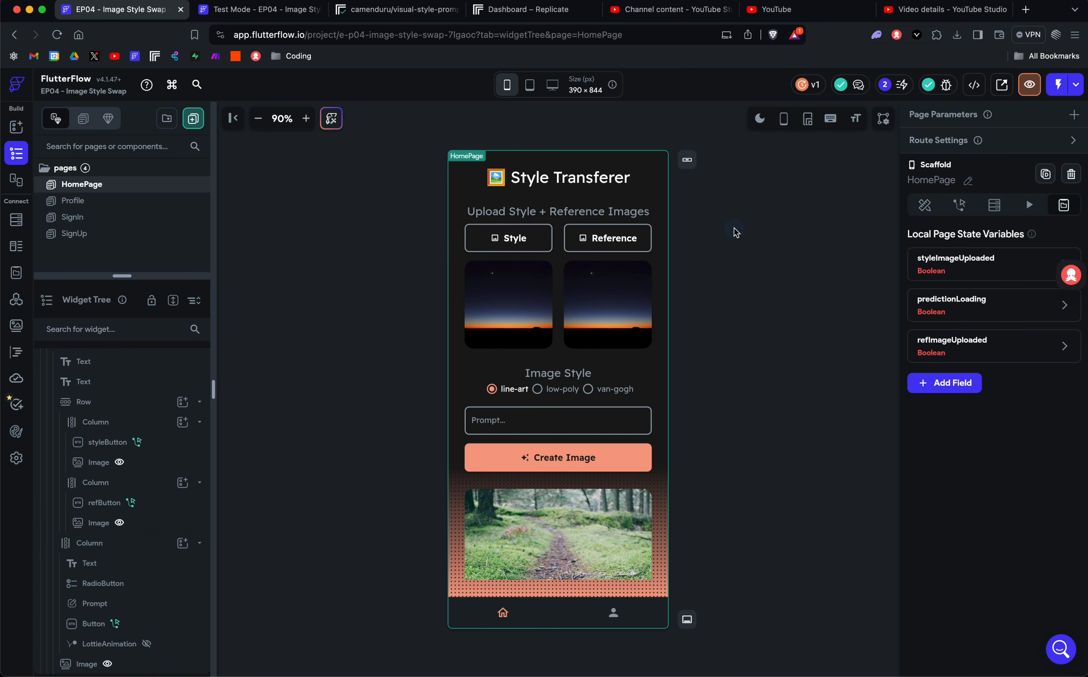
{"action": "mouse_move", "coordinate": [1006, 316]}
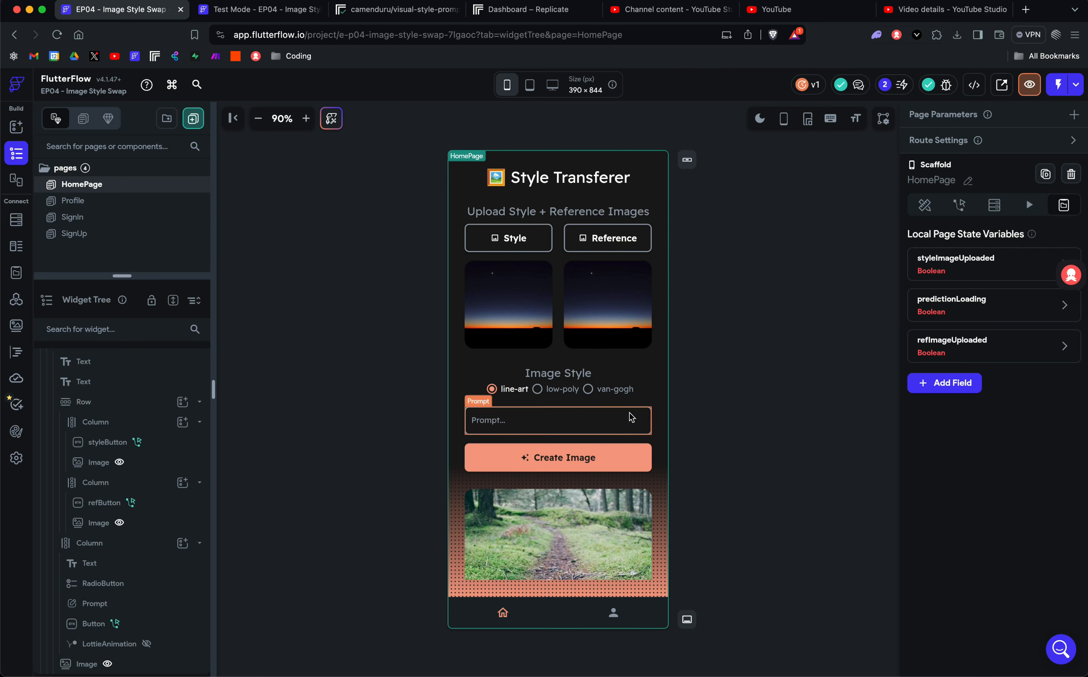
{"action": "scroll", "coordinate": [559, 447], "scroll_direction": "down", "scroll_amount": 3}
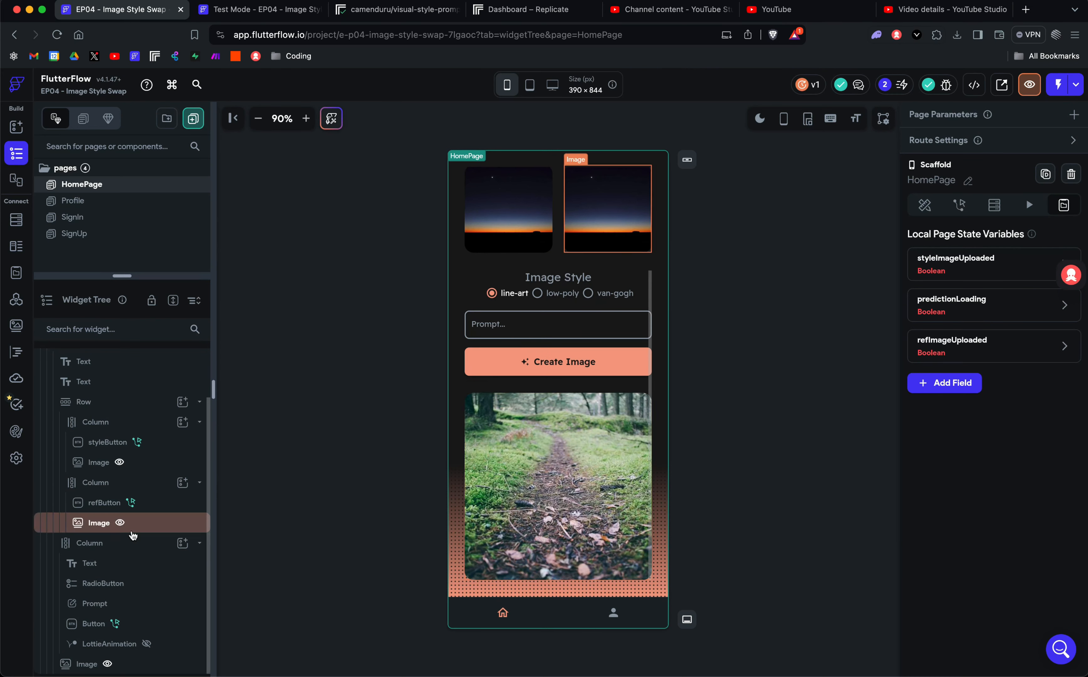
{"action": "left_click", "coordinate": [149, 645]}
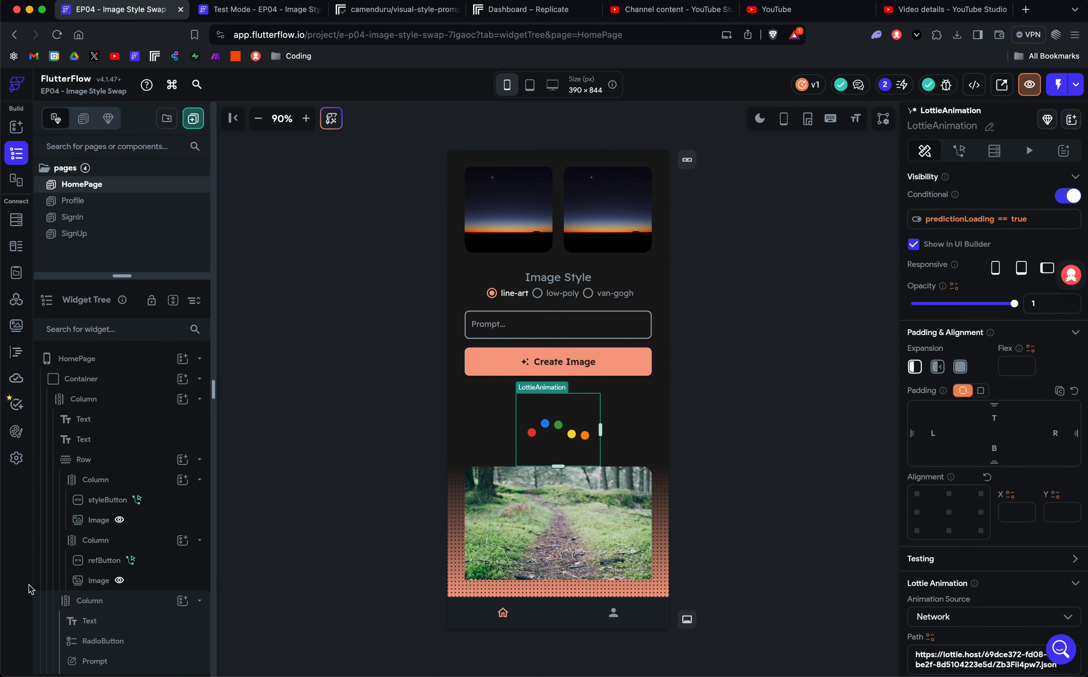
{"action": "scroll", "coordinate": [148, 573], "scroll_direction": "down", "scroll_amount": 2}
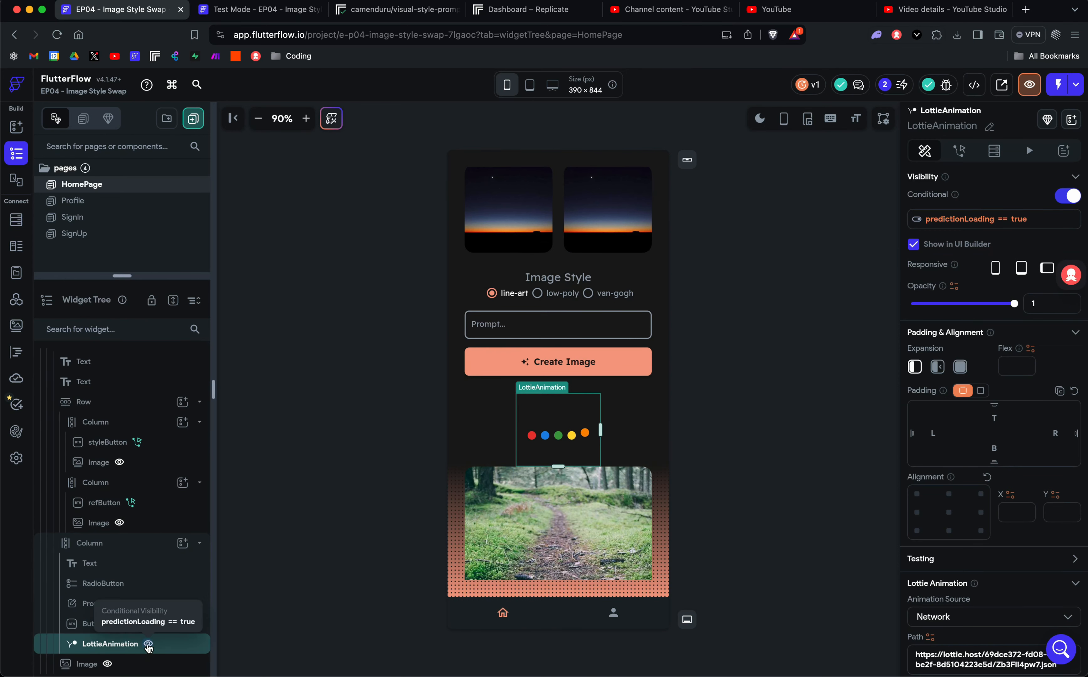
{"action": "left_click", "coordinate": [148, 643]}
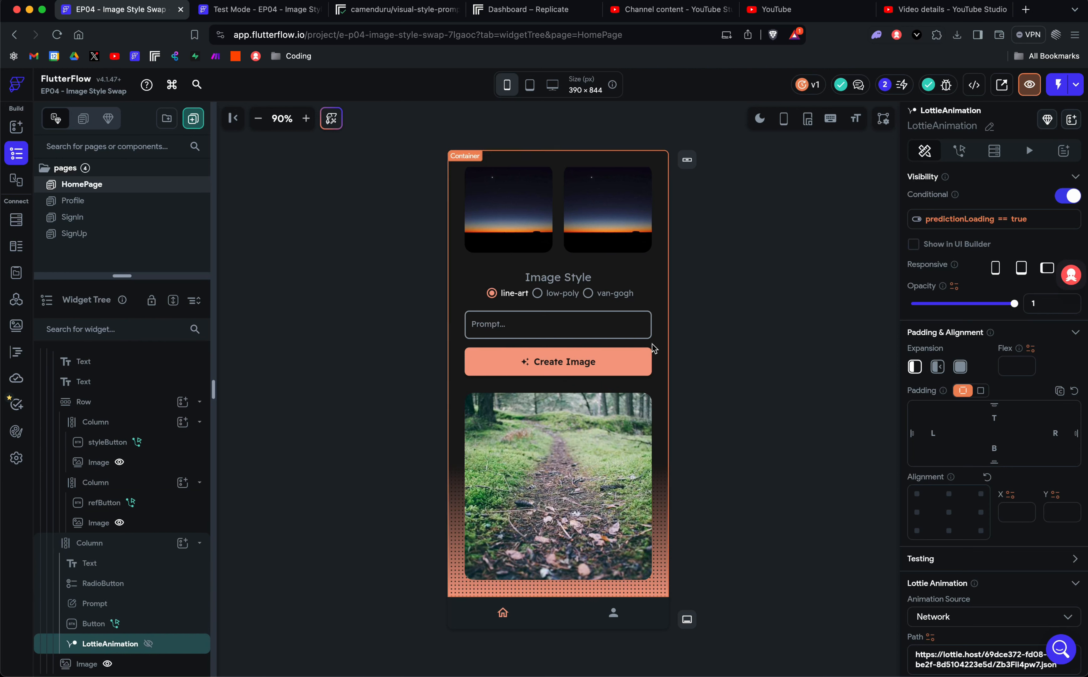
{"action": "scroll", "coordinate": [595, 331], "scroll_direction": "up", "scroll_amount": 3}
{"action": "left_click", "coordinate": [598, 247]}
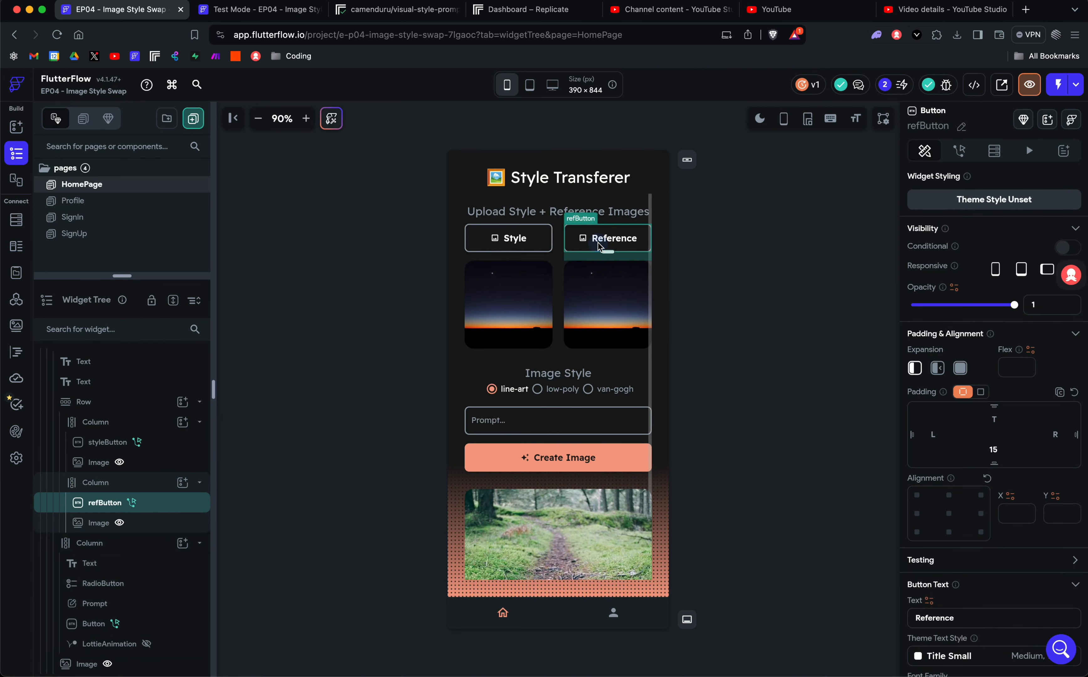
{"action": "left_click", "coordinate": [961, 150]}
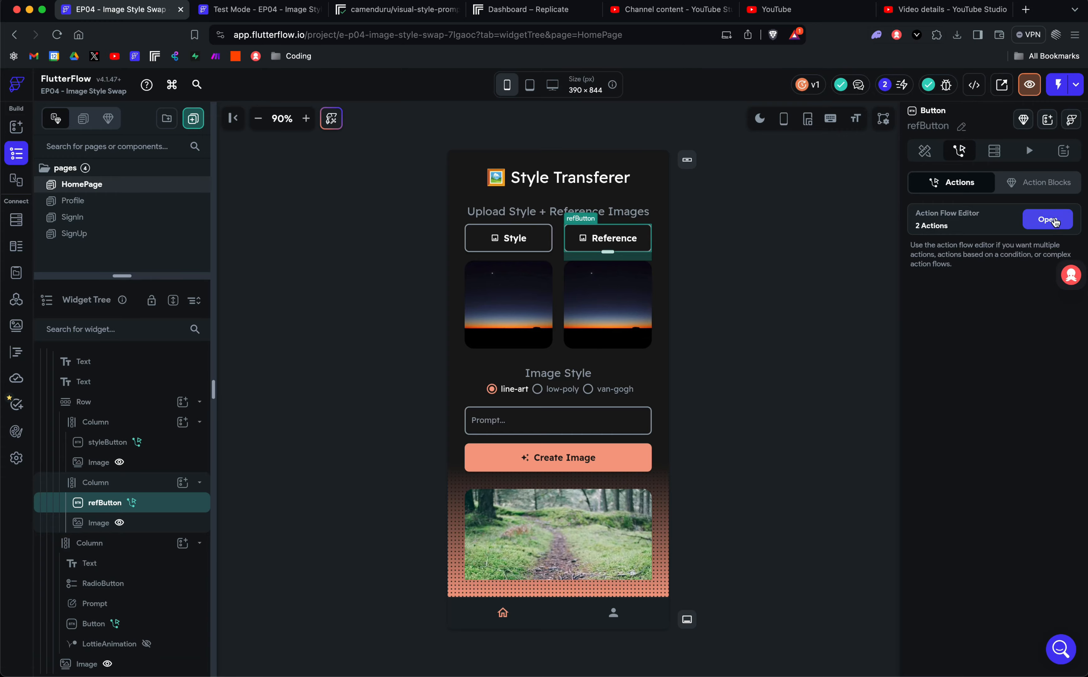
{"action": "left_click", "coordinate": [1047, 219]}
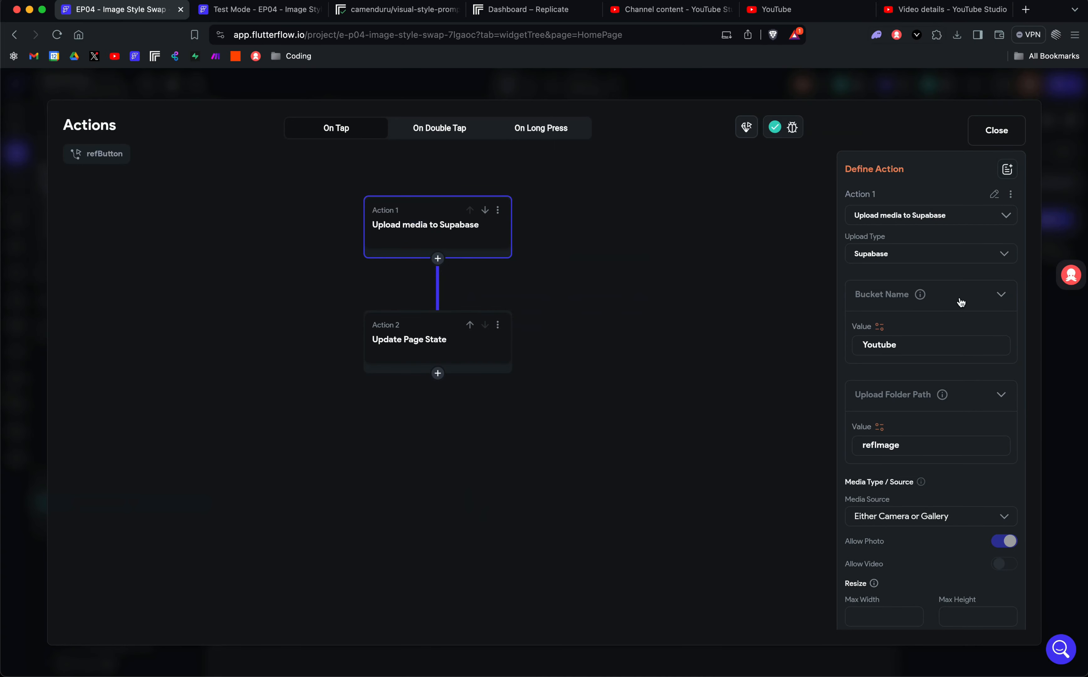
{"action": "scroll", "coordinate": [967, 308], "scroll_direction": "down", "scroll_amount": 2}
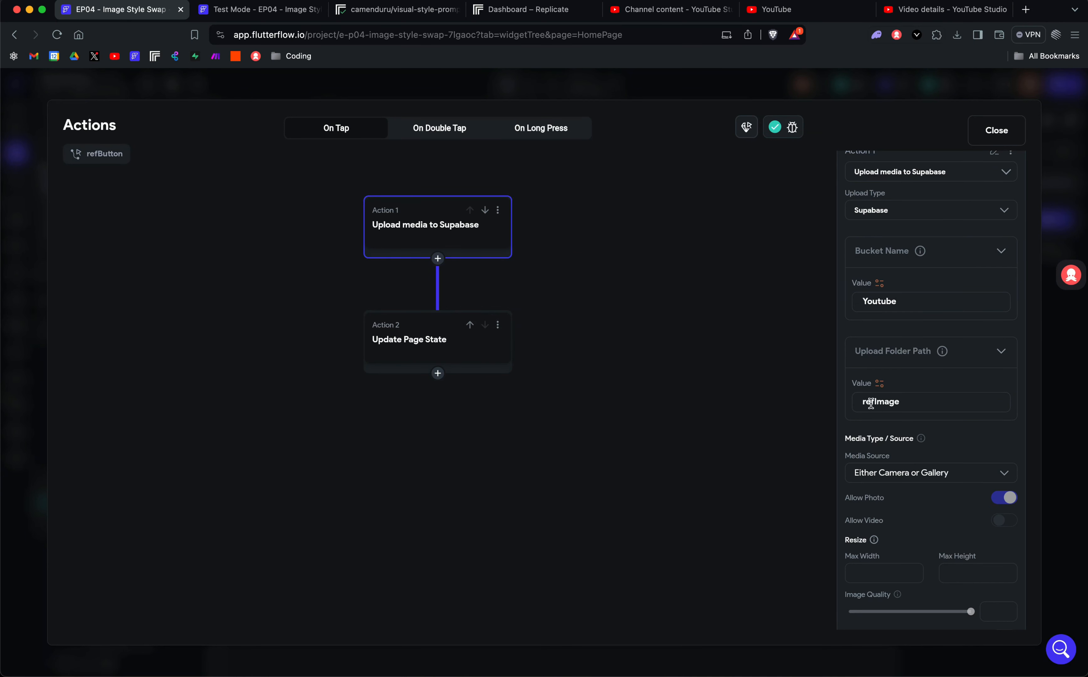
{"action": "scroll", "coordinate": [910, 360], "scroll_direction": "down", "scroll_amount": 10}
{"action": "scroll", "coordinate": [911, 360], "scroll_direction": "up", "scroll_amount": 12}
{"action": "left_click", "coordinate": [421, 339]}
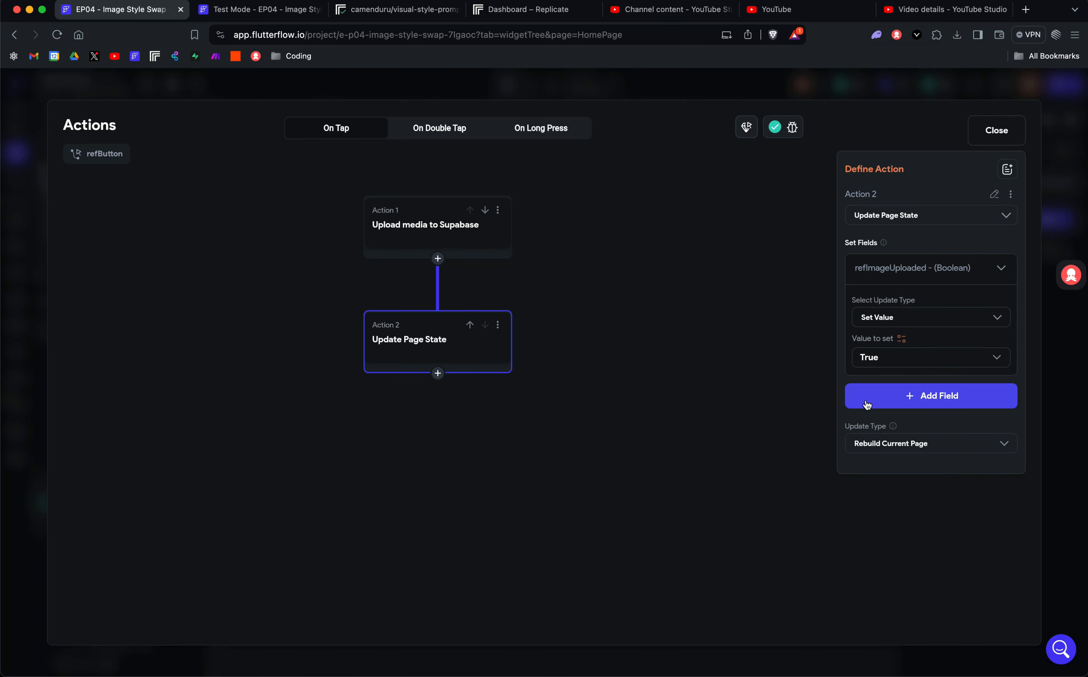
{"action": "left_click", "coordinate": [997, 130]}
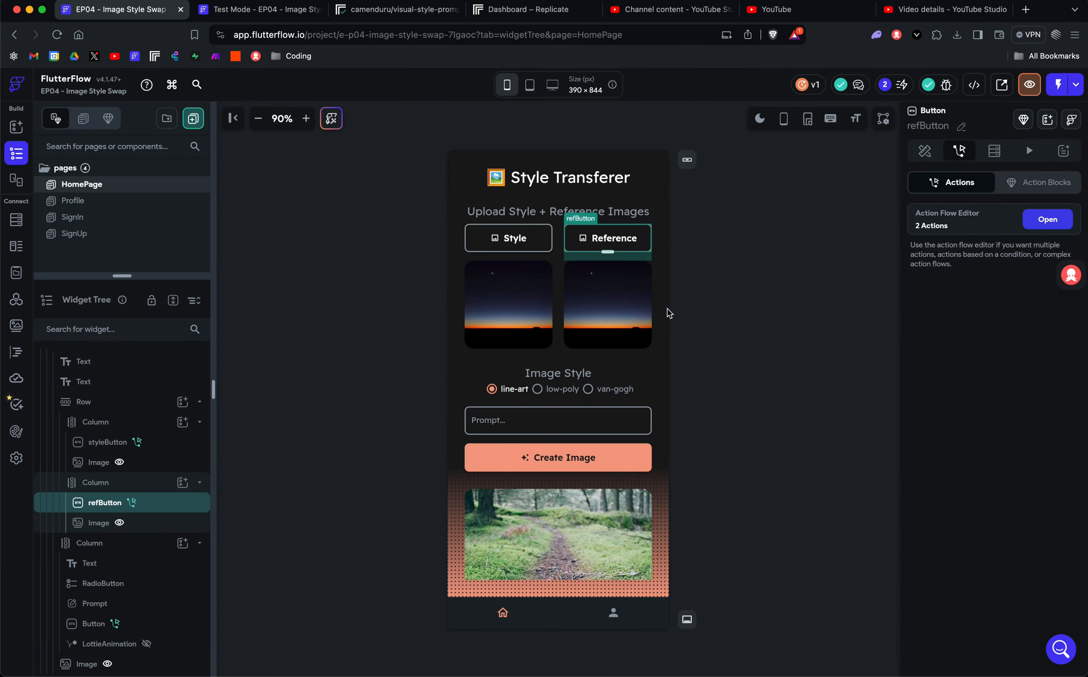
{"action": "left_click", "coordinate": [718, 298]}
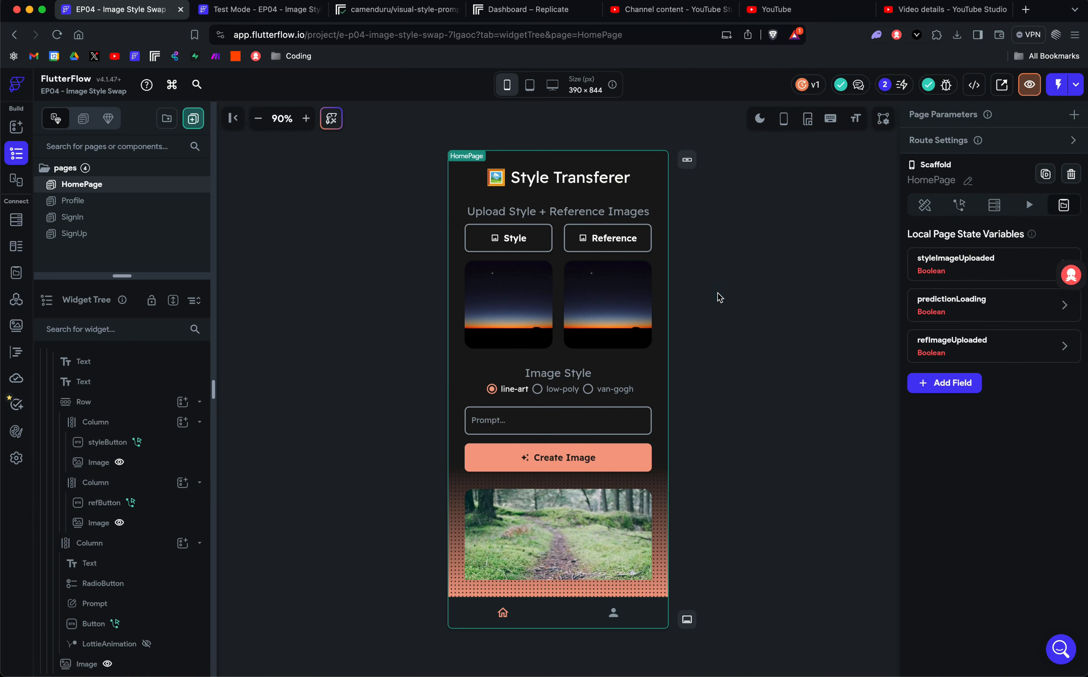
{"action": "left_click", "coordinate": [512, 303]}
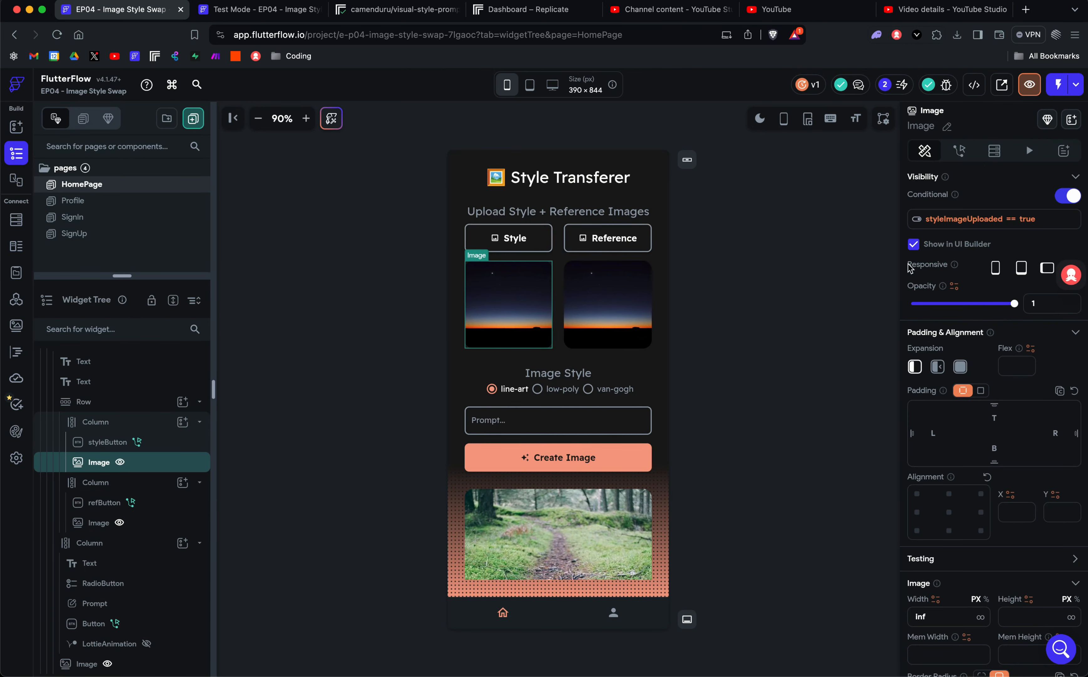
{"action": "scroll", "coordinate": [1048, 467], "scroll_direction": "down", "scroll_amount": 8}
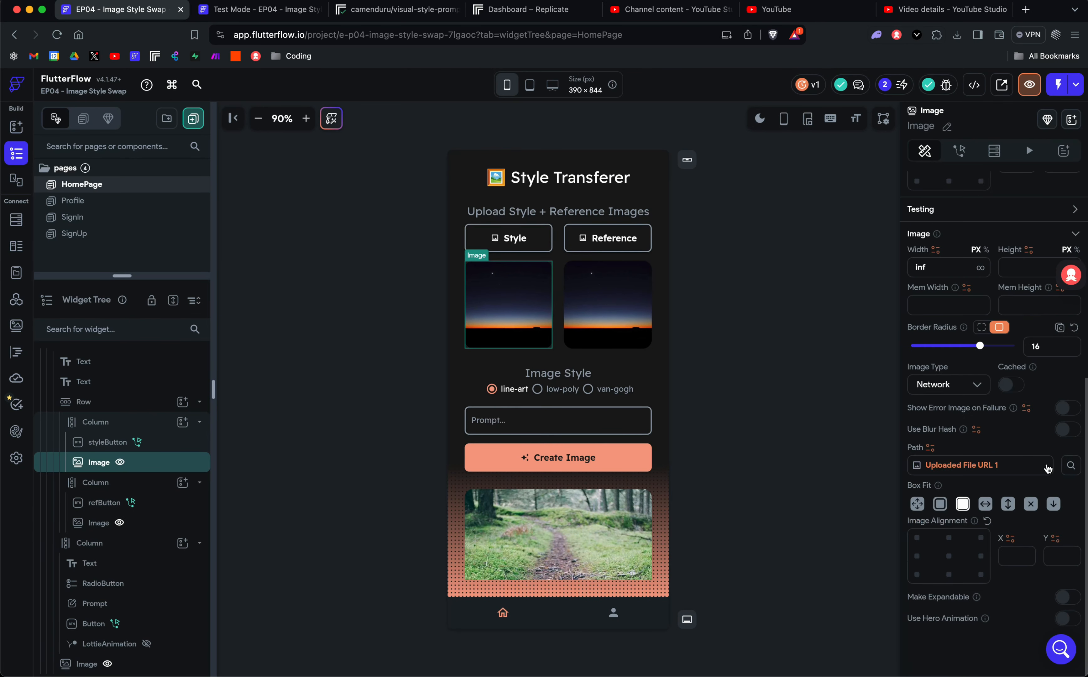
{"action": "scroll", "coordinate": [1049, 468], "scroll_direction": "up", "scroll_amount": 8}
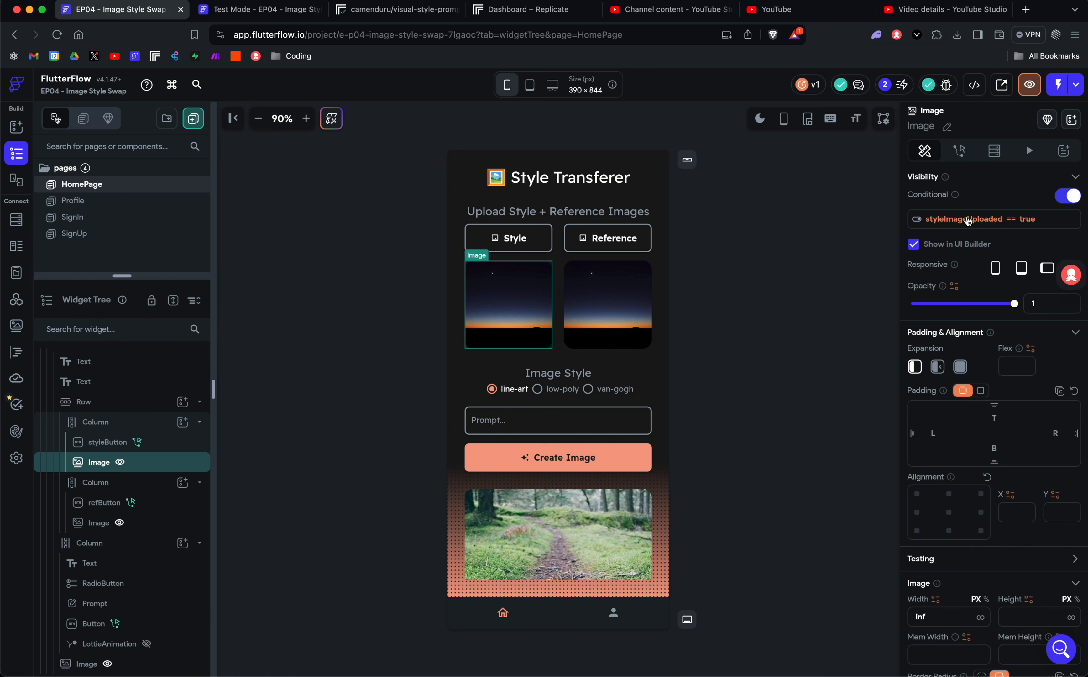
{"action": "left_click", "coordinate": [968, 219]}
{"action": "left_click", "coordinate": [743, 297]}
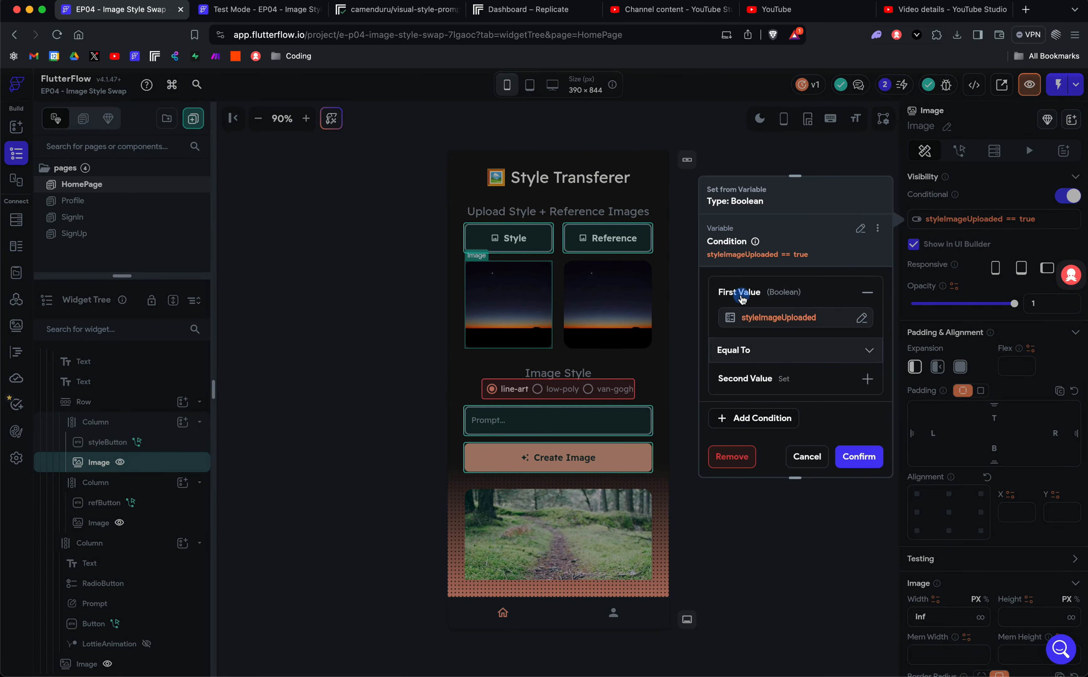
{"action": "left_click", "coordinate": [758, 328]}
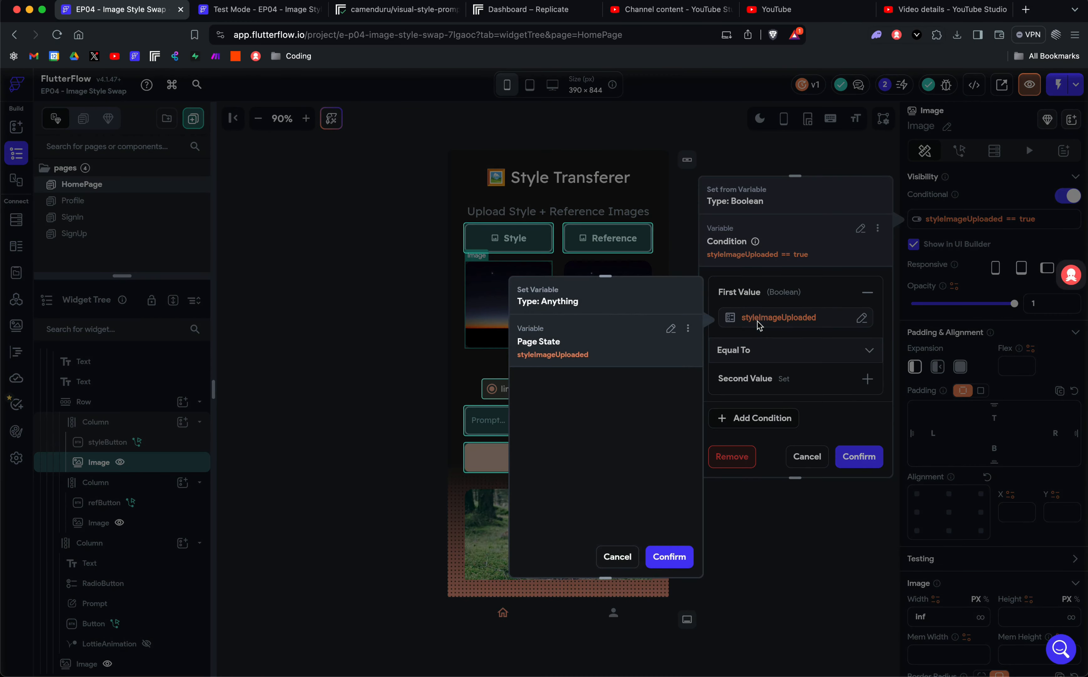
{"action": "left_click", "coordinate": [631, 556]}
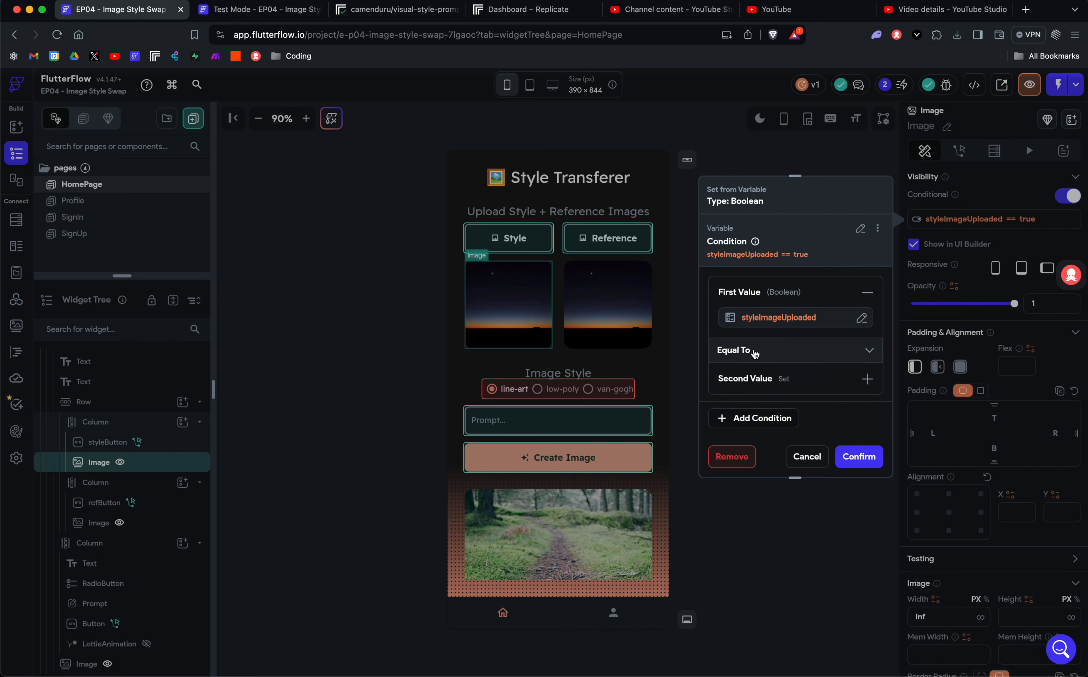
{"action": "left_click", "coordinate": [735, 389]}
{"action": "left_click", "coordinate": [807, 457]}
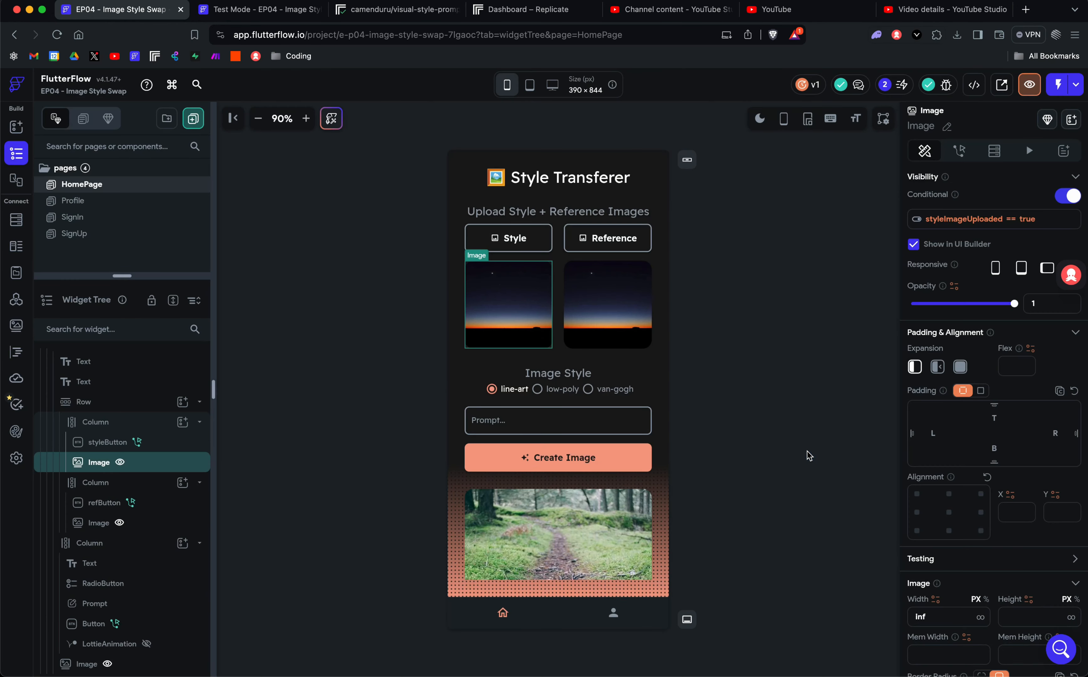
{"action": "scroll", "coordinate": [1059, 408], "scroll_direction": "down", "scroll_amount": 2}
{"action": "scroll", "coordinate": [1059, 408], "scroll_direction": "down", "scroll_amount": 6}
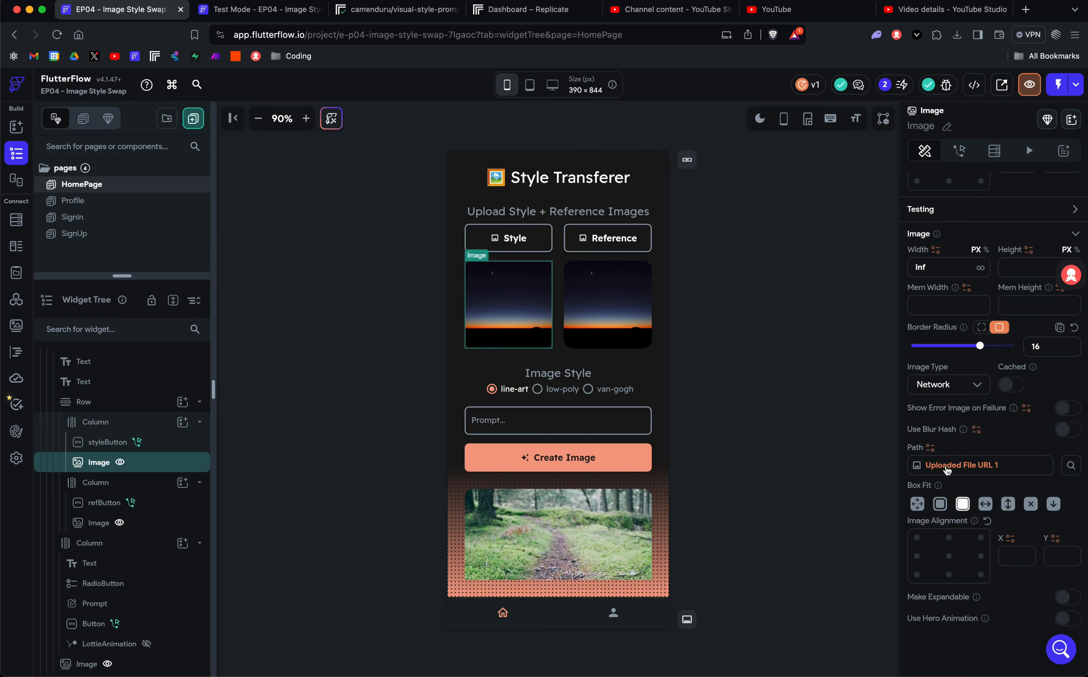
Review the Style image's path binding (Uploaded File URL 1) and its variable sources, leaving it unchanged.
{"action": "left_click", "coordinate": [947, 468]}
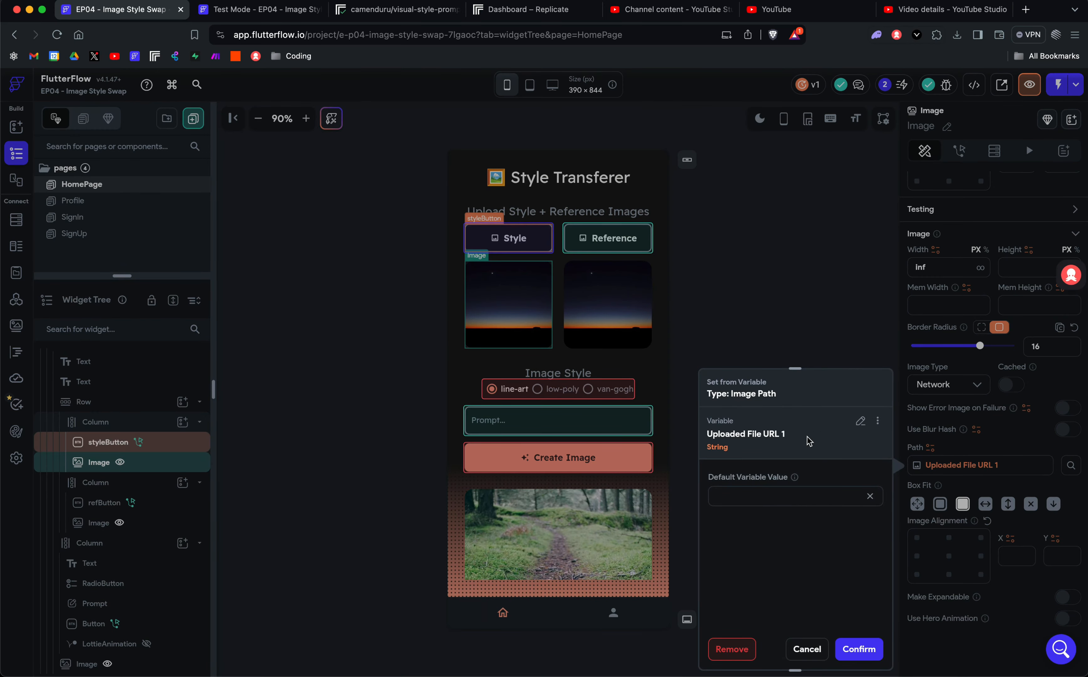
{"action": "left_click", "coordinate": [860, 422]}
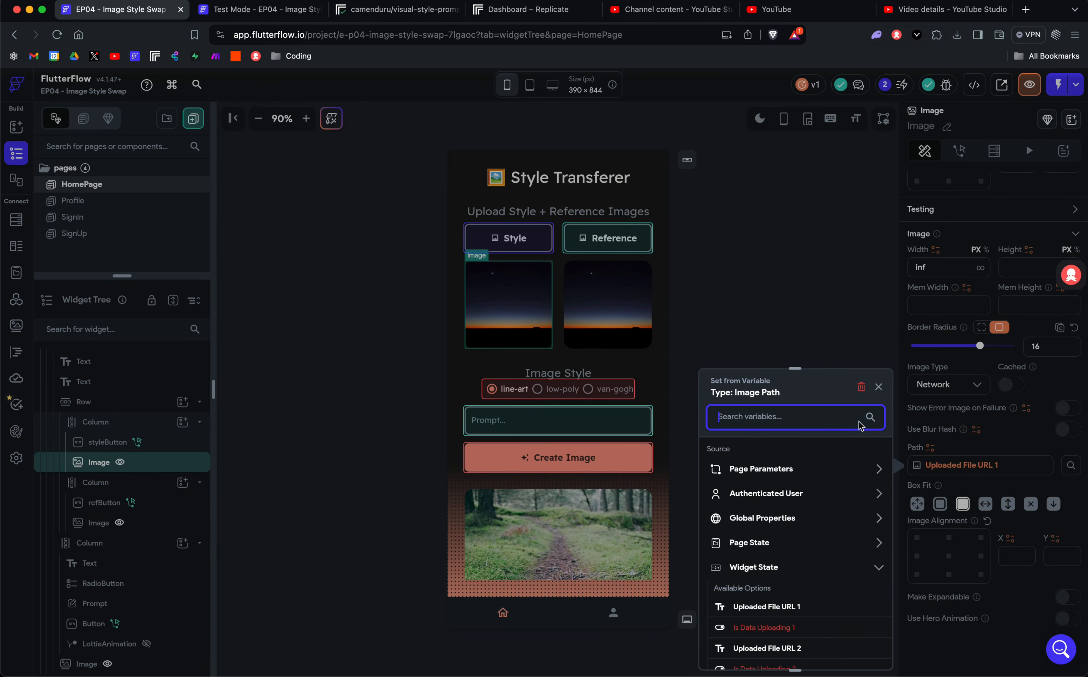
{"action": "scroll", "coordinate": [796, 594], "scroll_direction": "down", "scroll_amount": 3}
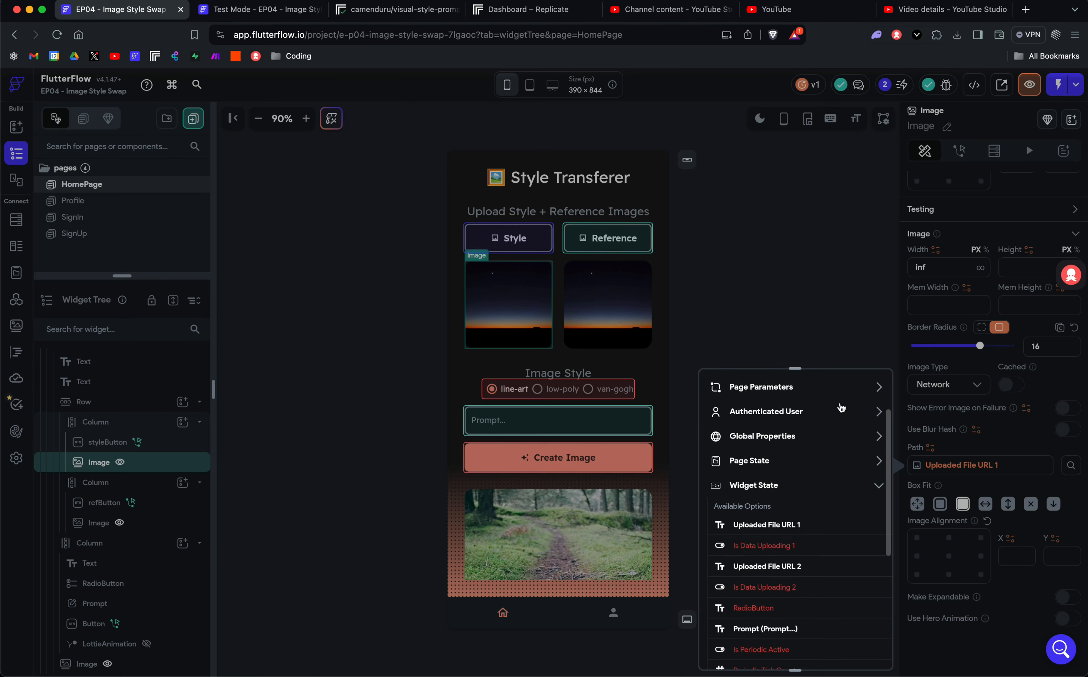
{"action": "left_click", "coordinate": [852, 277]}
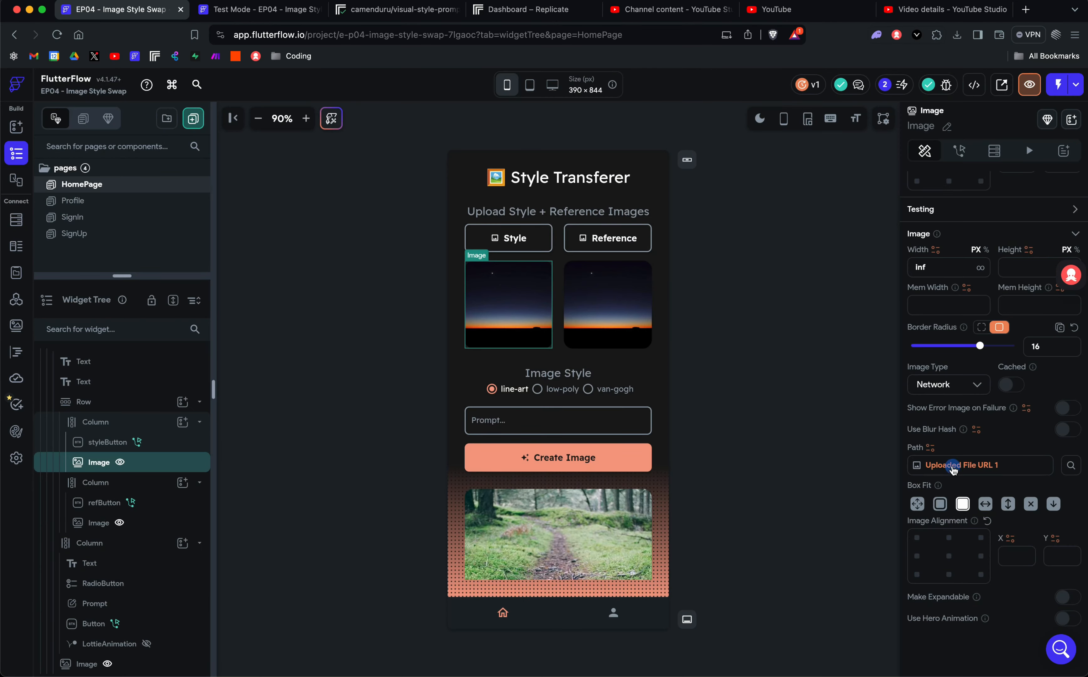
{"action": "left_click", "coordinate": [952, 467]}
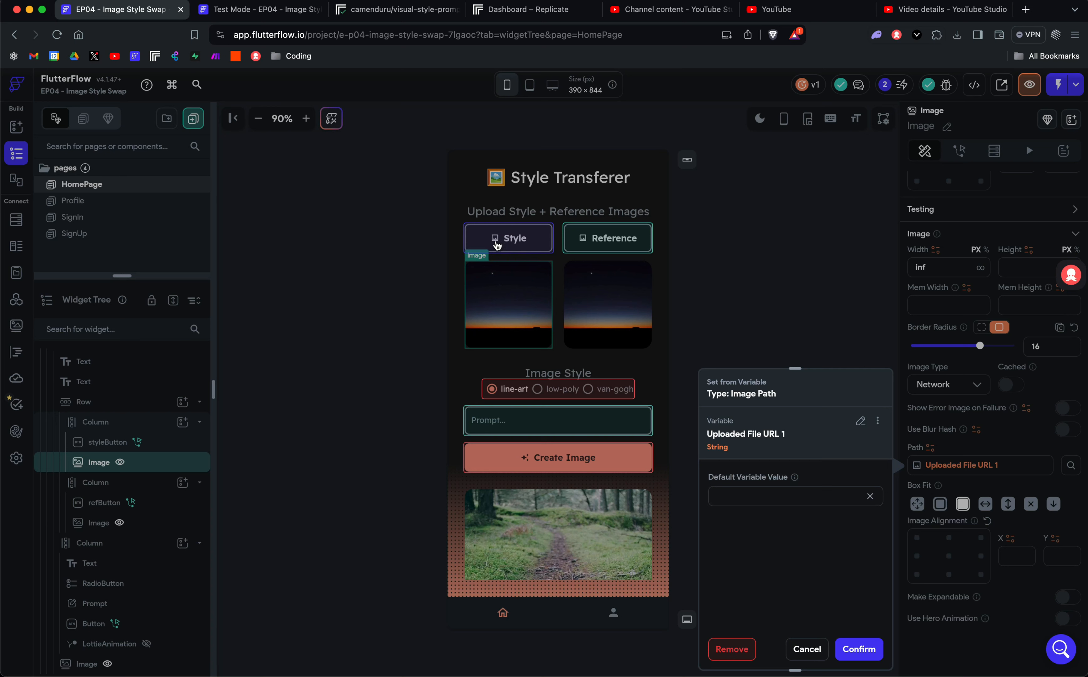
{"action": "left_click", "coordinate": [807, 649]}
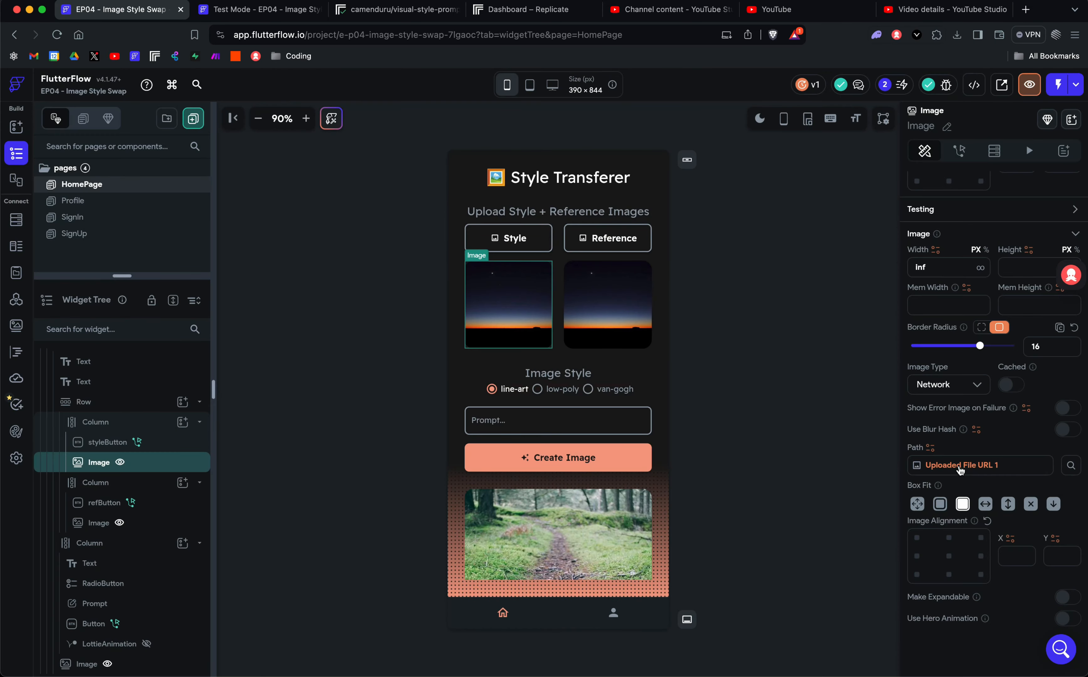
{"action": "left_click", "coordinate": [960, 470]}
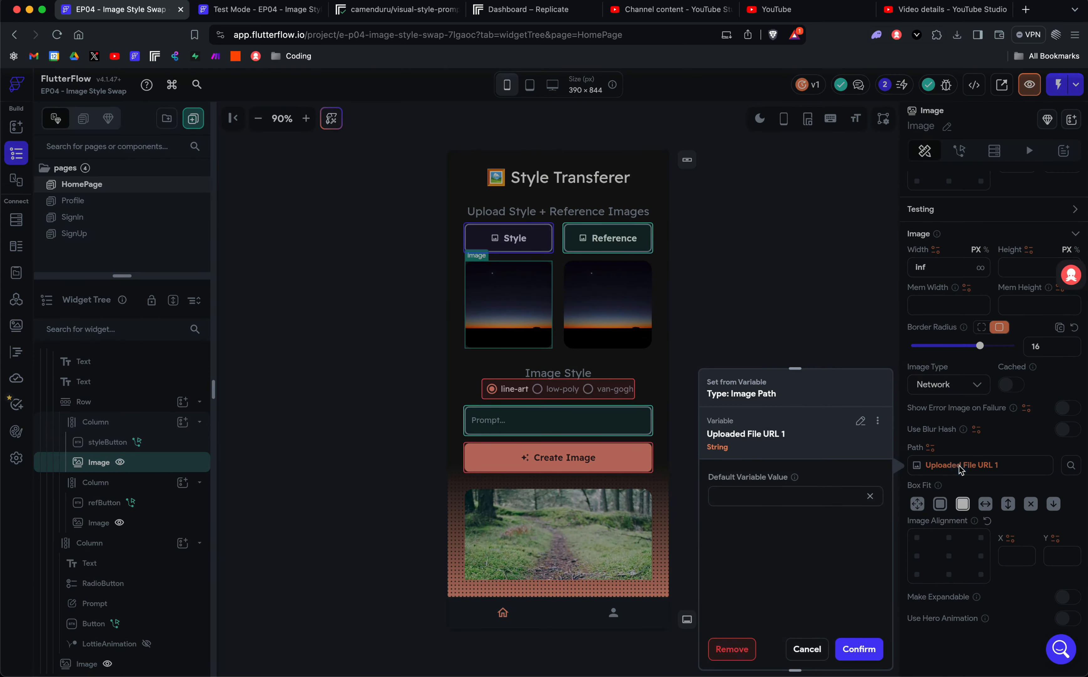
{"action": "left_click", "coordinate": [861, 428]}
{"action": "scroll", "coordinate": [789, 566], "scroll_direction": "down", "scroll_amount": 3}
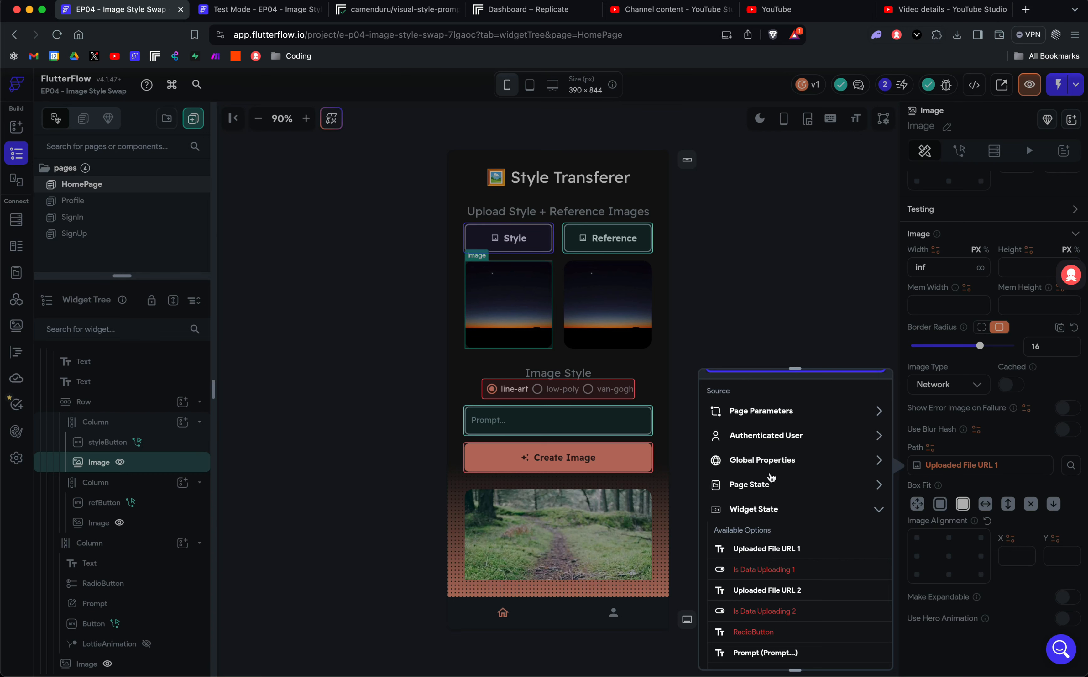
{"action": "left_click", "coordinate": [770, 331]}
Select the Reference image and show the variable sources for its path binding.
{"action": "left_click", "coordinate": [598, 316]}
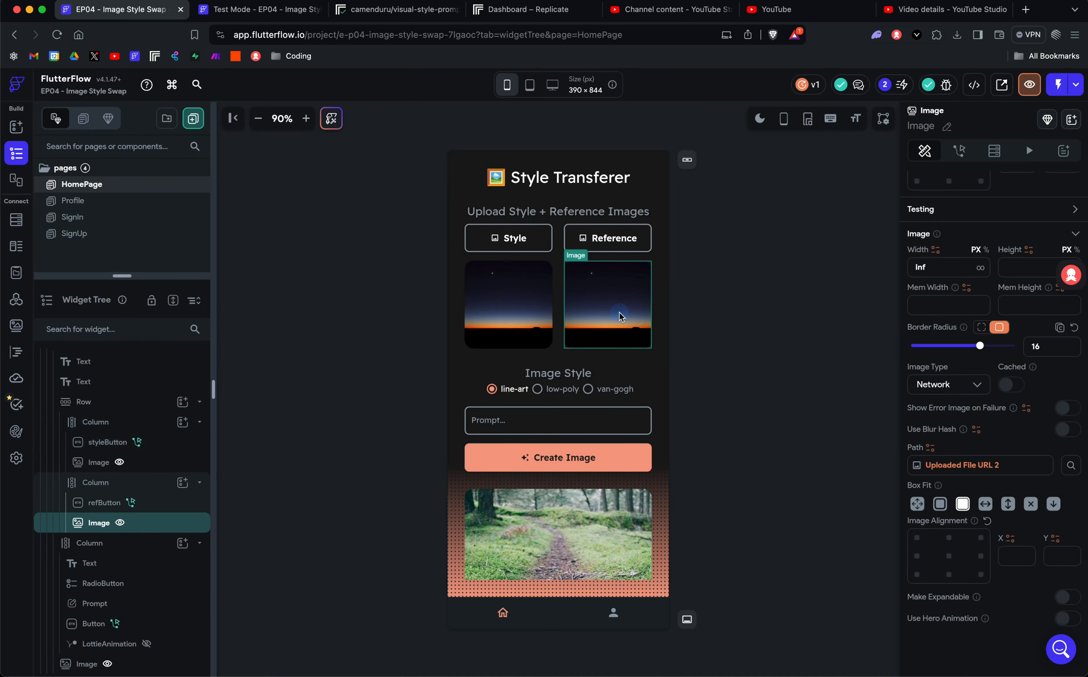
{"action": "scroll", "coordinate": [1013, 331], "scroll_direction": "up", "scroll_amount": 8}
{"action": "scroll", "coordinate": [973, 250], "scroll_direction": "down", "scroll_amount": 8}
{"action": "left_click", "coordinate": [970, 465]}
{"action": "left_click", "coordinate": [761, 567]}
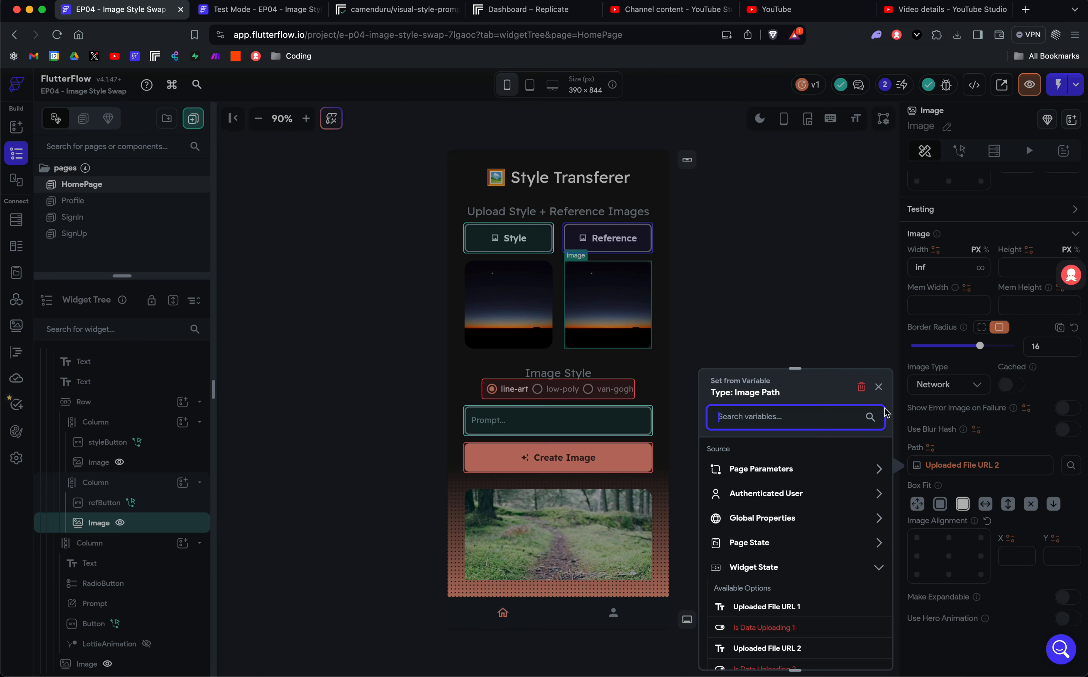